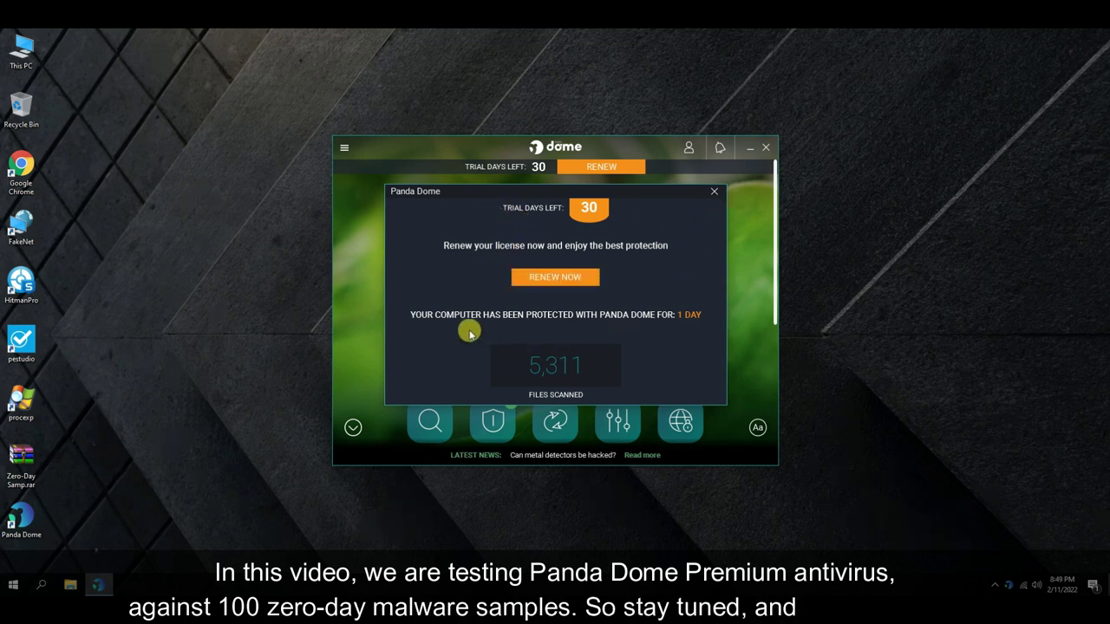
Dismiss the trial renewal notice and look through the protection modules on the dashboard.
left_click(713, 195)
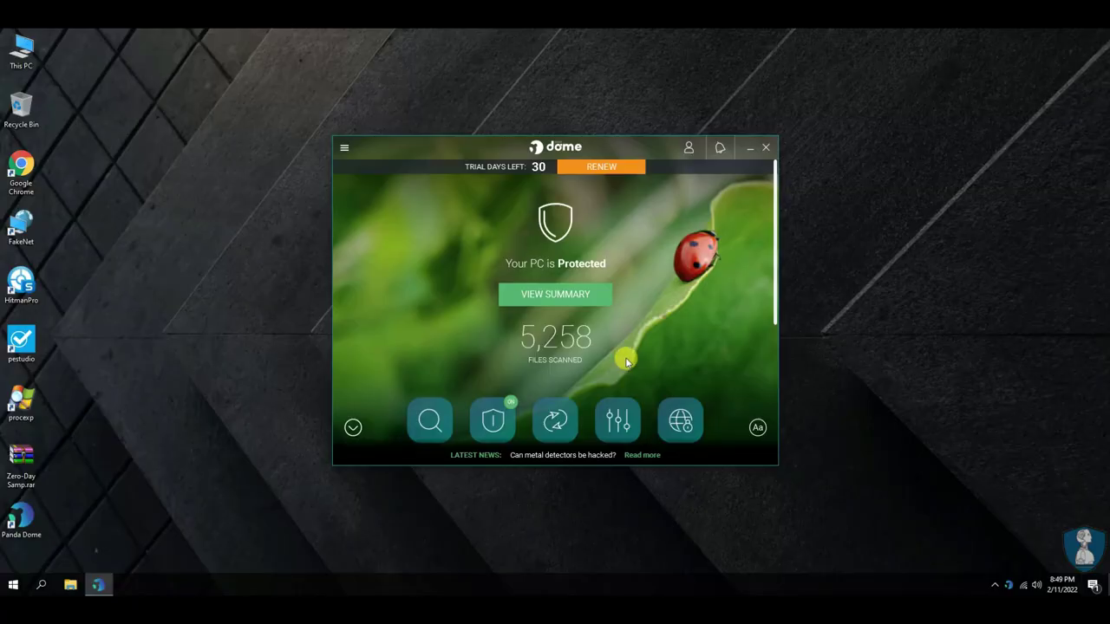
scroll(501, 350, "down", 2)
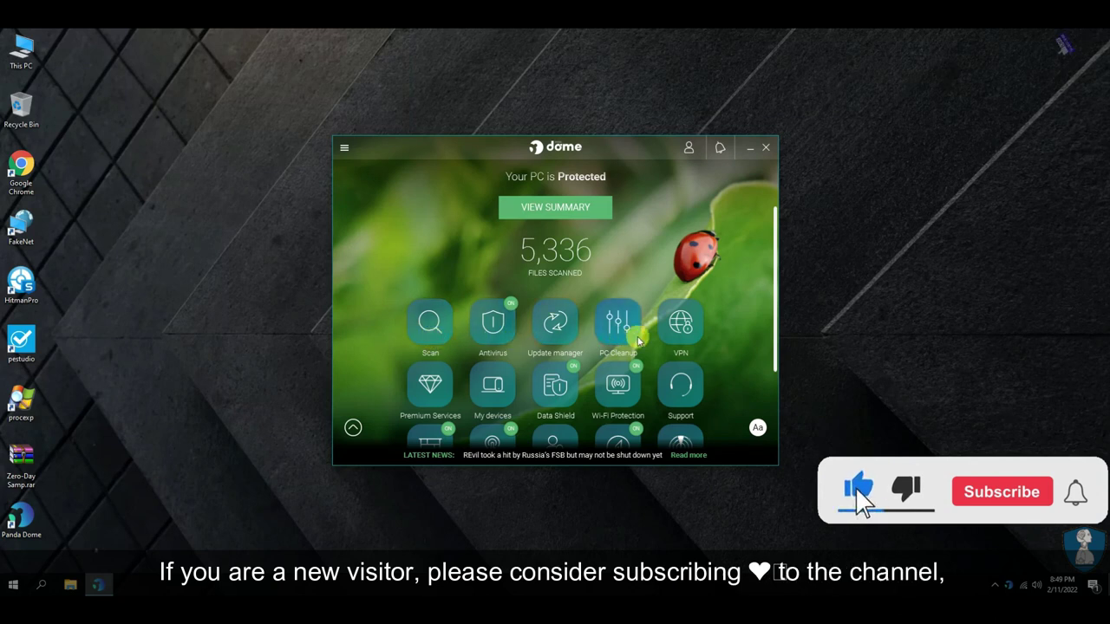
scroll(548, 317, "down", 2)
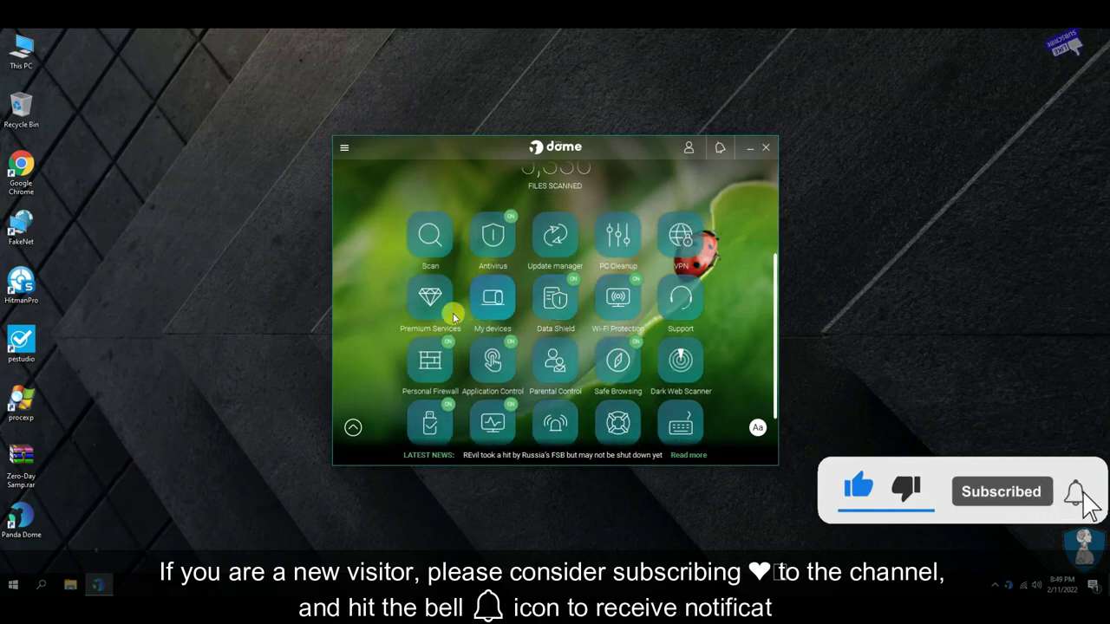
scroll(429, 295, "down", 2)
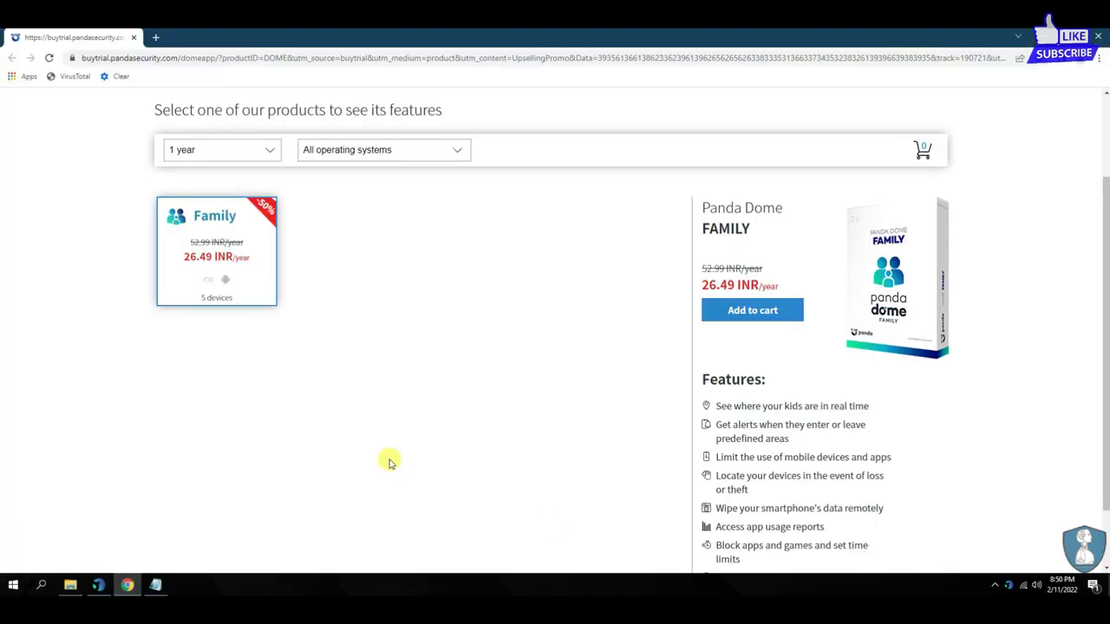
Review the Panda Dome Family offer page in the browser and close it.
scroll(411, 301, "down", 3)
scroll(555, 312, "up", 5)
left_click(1094, 37)
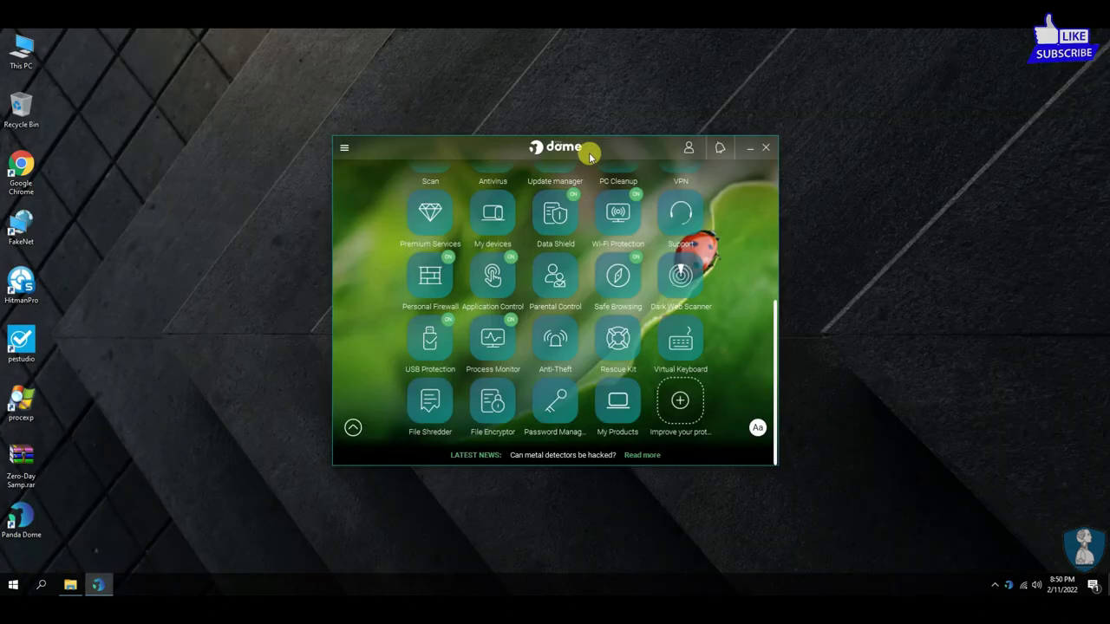
Look over the antivirus overview page and return to the dashboard.
scroll(616, 372, "up", 5)
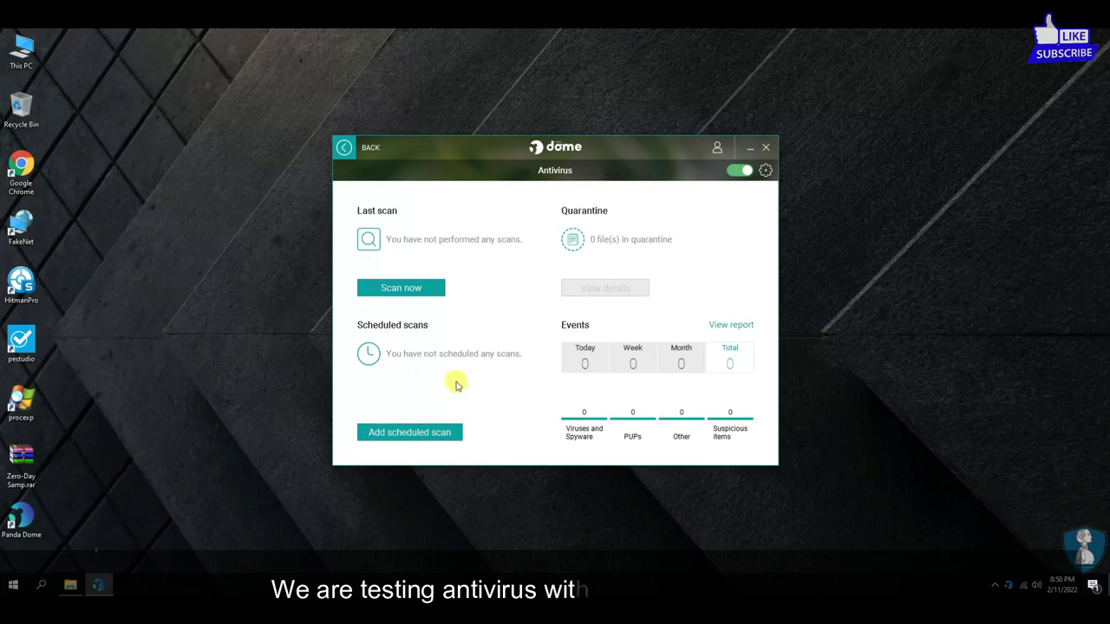
left_click(344, 147)
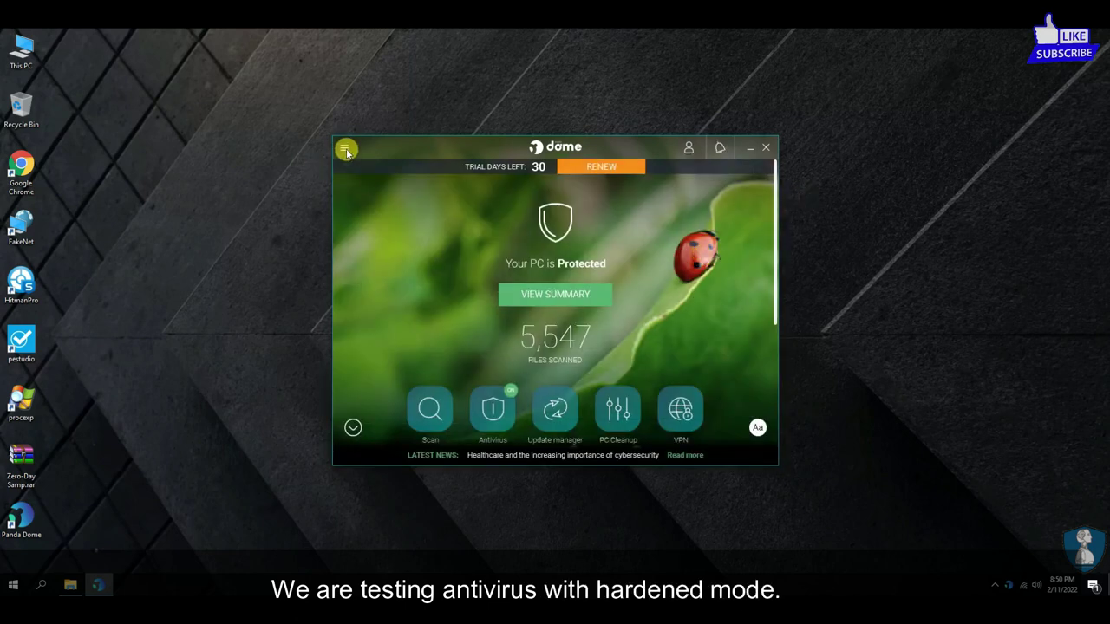
Open the general settings, run an immediate update, and review the remaining general options.
left_click(344, 148)
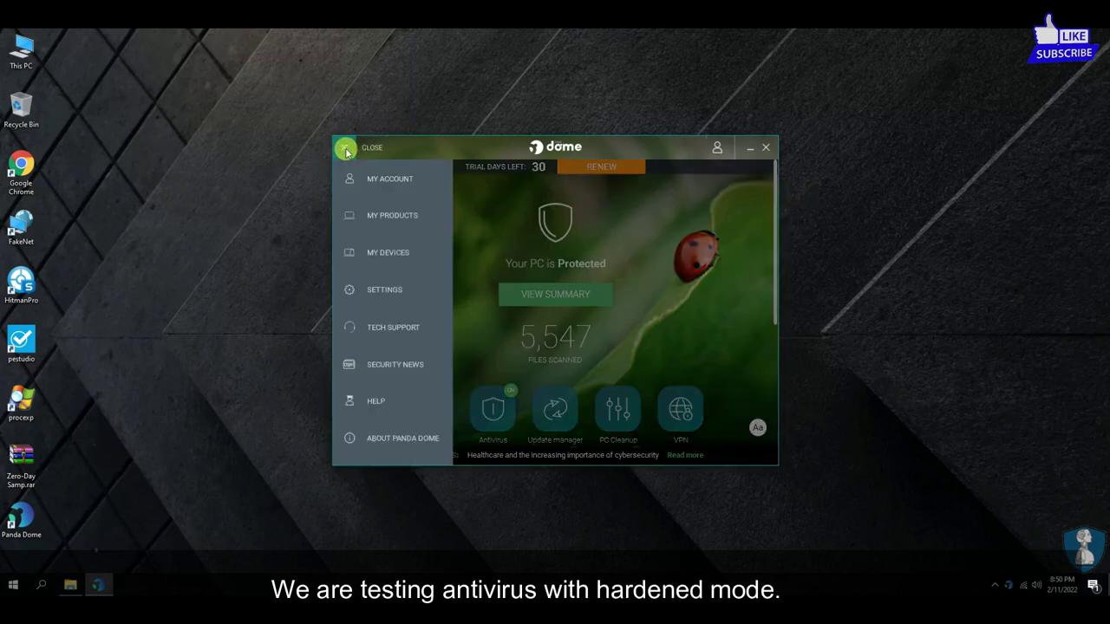
left_click(387, 301)
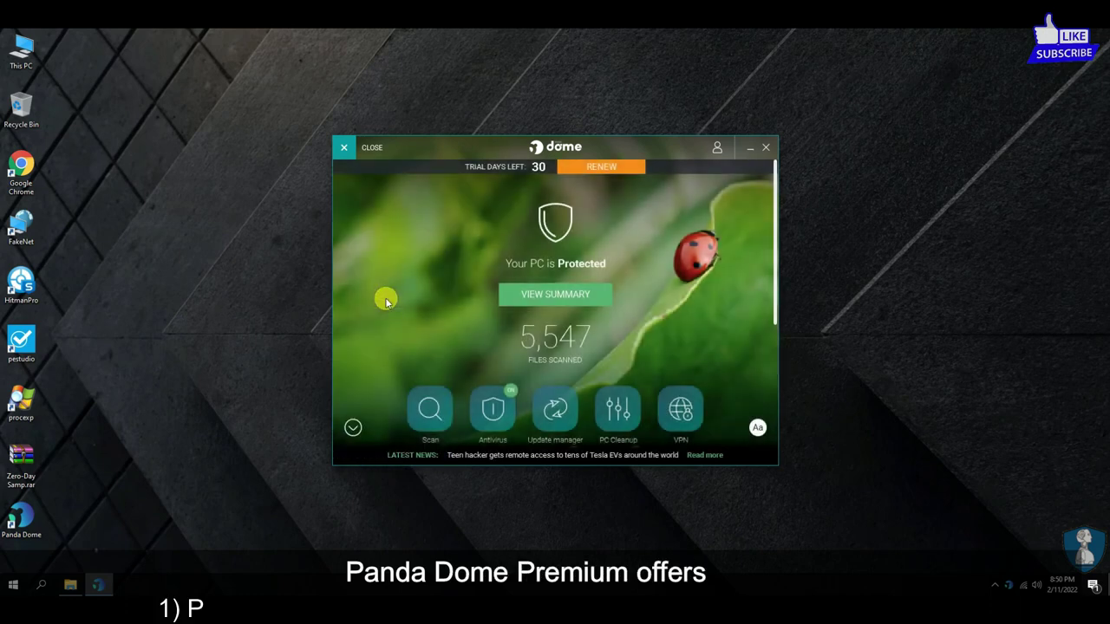
scroll(619, 248, "down", 1)
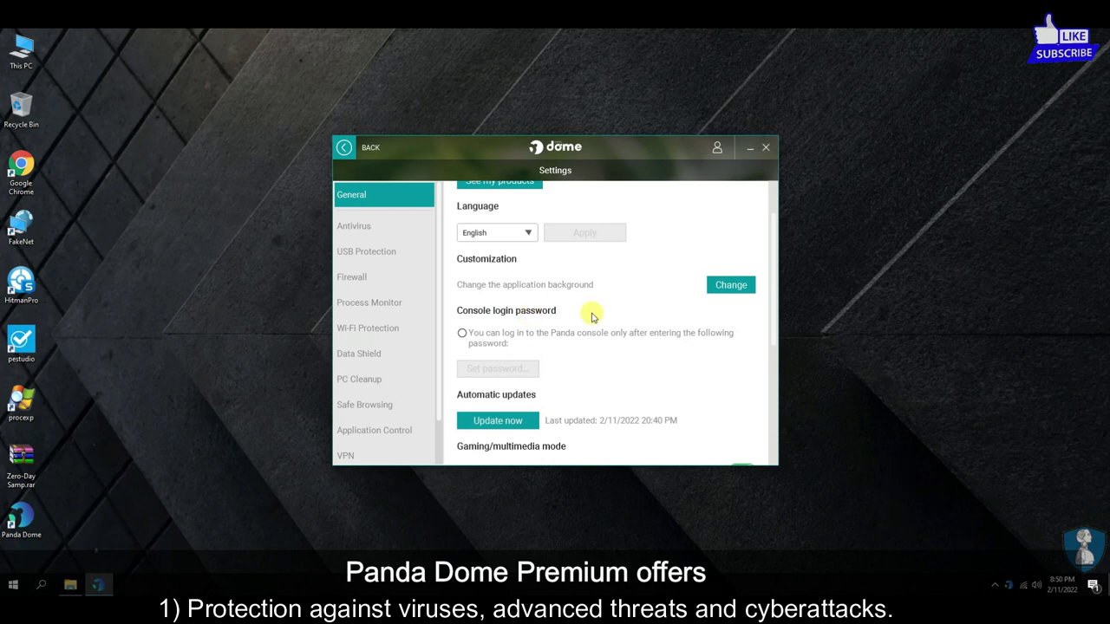
scroll(593, 318, "down", 2)
left_click(503, 282)
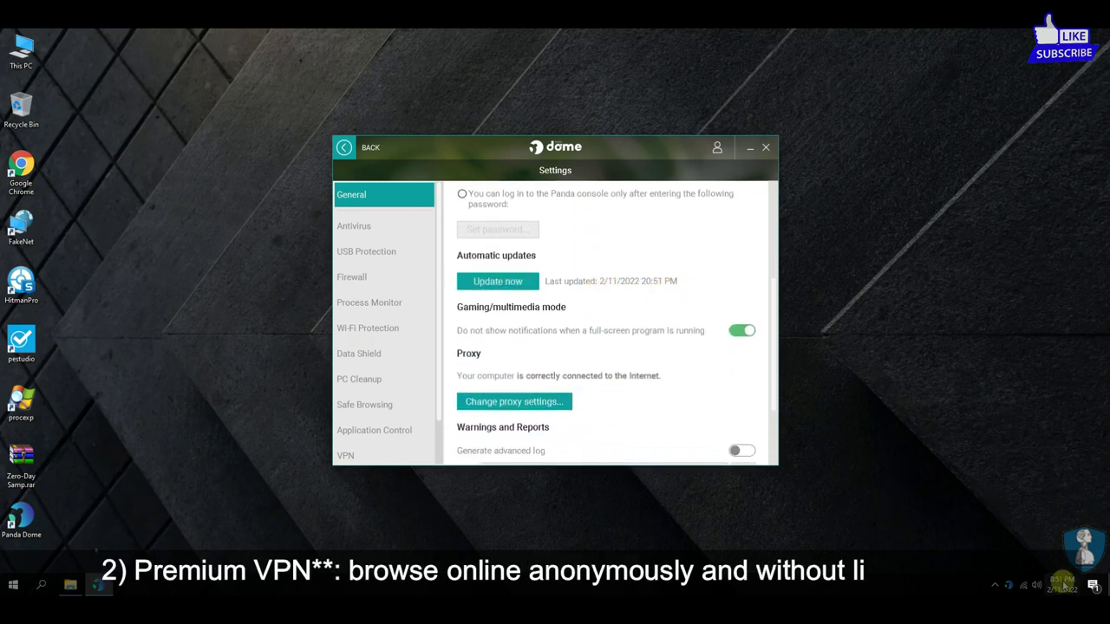
scroll(556, 370, "down", 2)
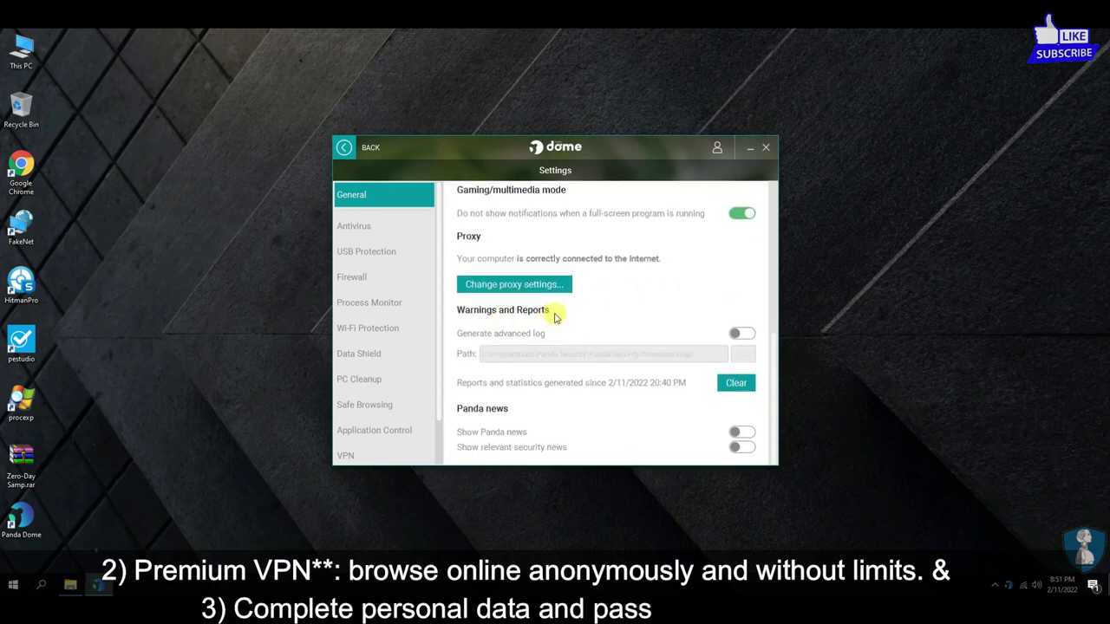
Examine the antivirus settings, from permanent protection and on-demand scans to quarantine and exclusions.
left_click(357, 225)
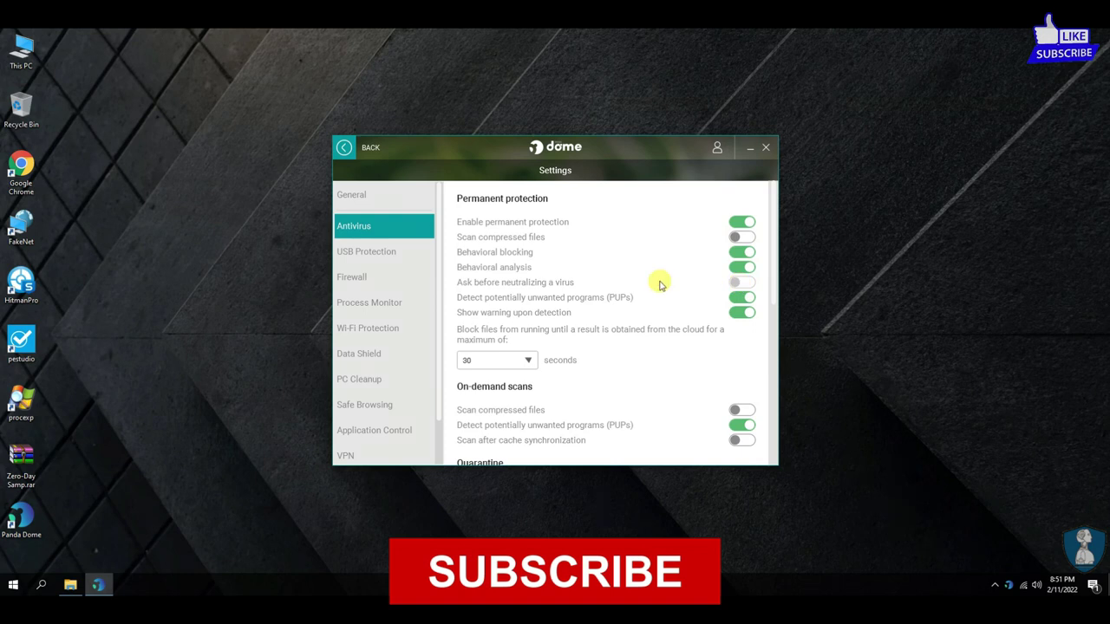
scroll(486, 304, "down", 3)
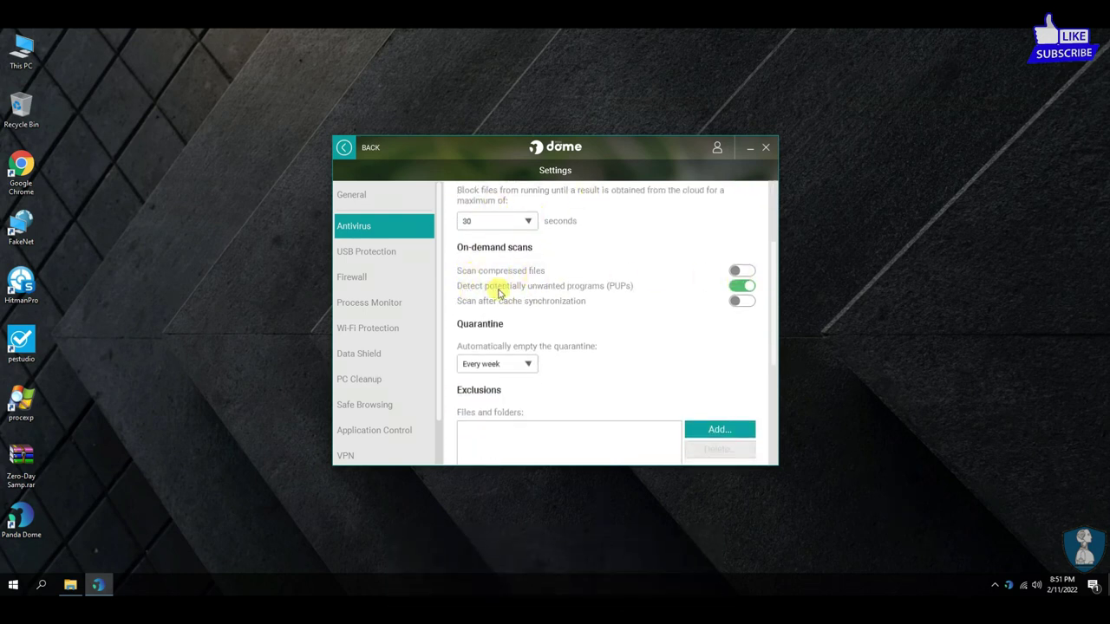
scroll(587, 338, "down", 3)
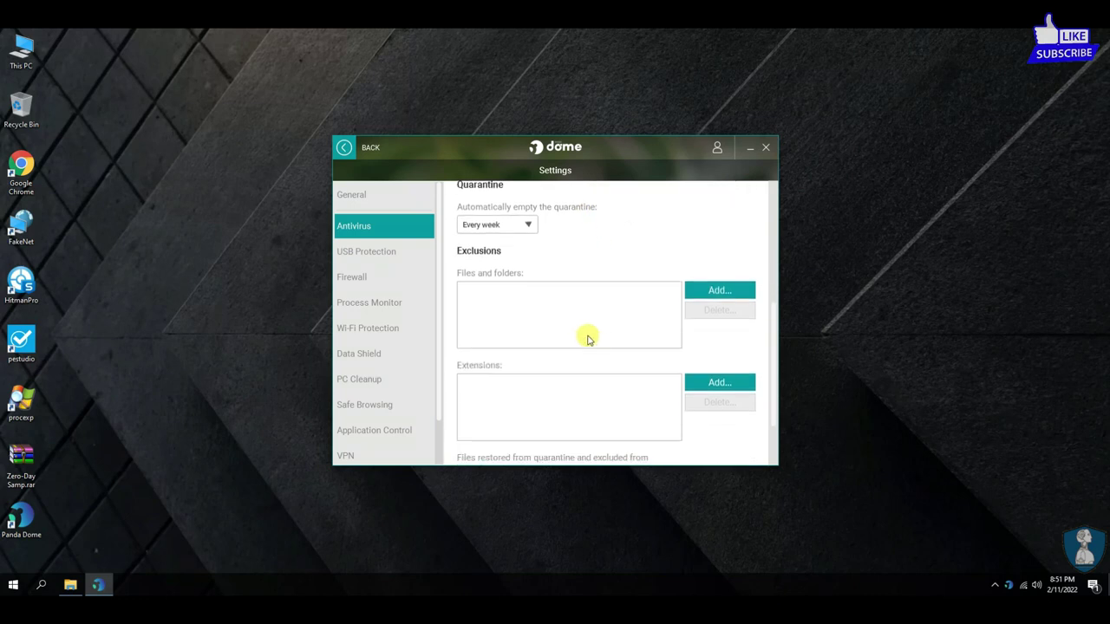
scroll(737, 440, "down", 2)
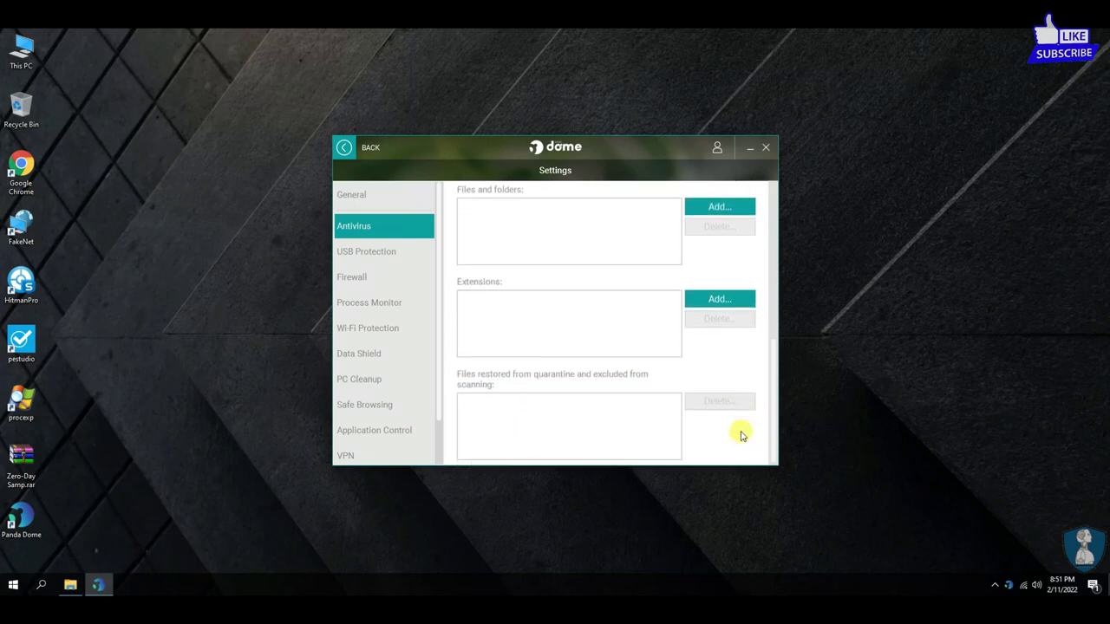
Examine the USB Protection settings and the Firewall settings down to the intrusion checks.
left_click(353, 257)
left_click(354, 276)
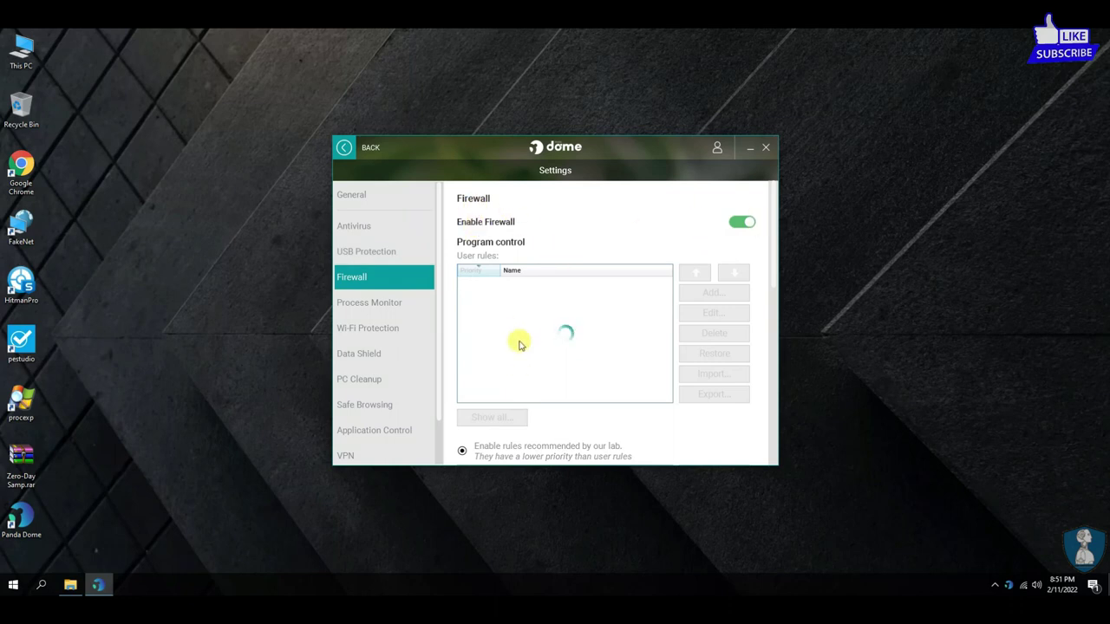
scroll(519, 346, "down", 10)
scroll(519, 345, "down", 2)
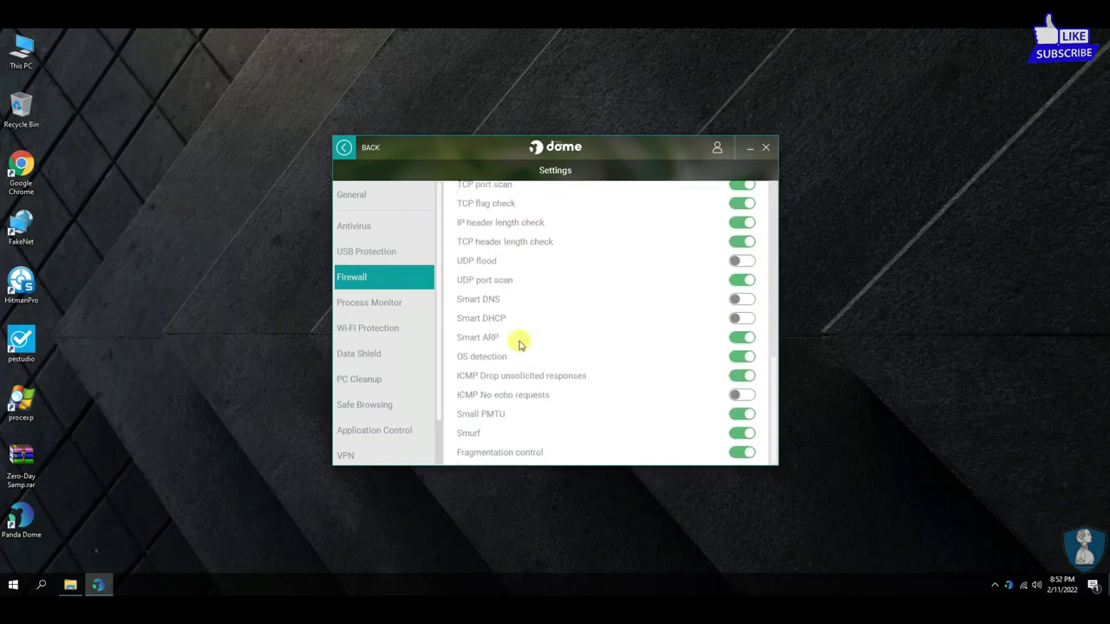
Examine the Process Monitor, Wi-Fi Protection and Data Shield settings, including the Data Shield application permissions.
left_click(359, 300)
left_click(368, 328)
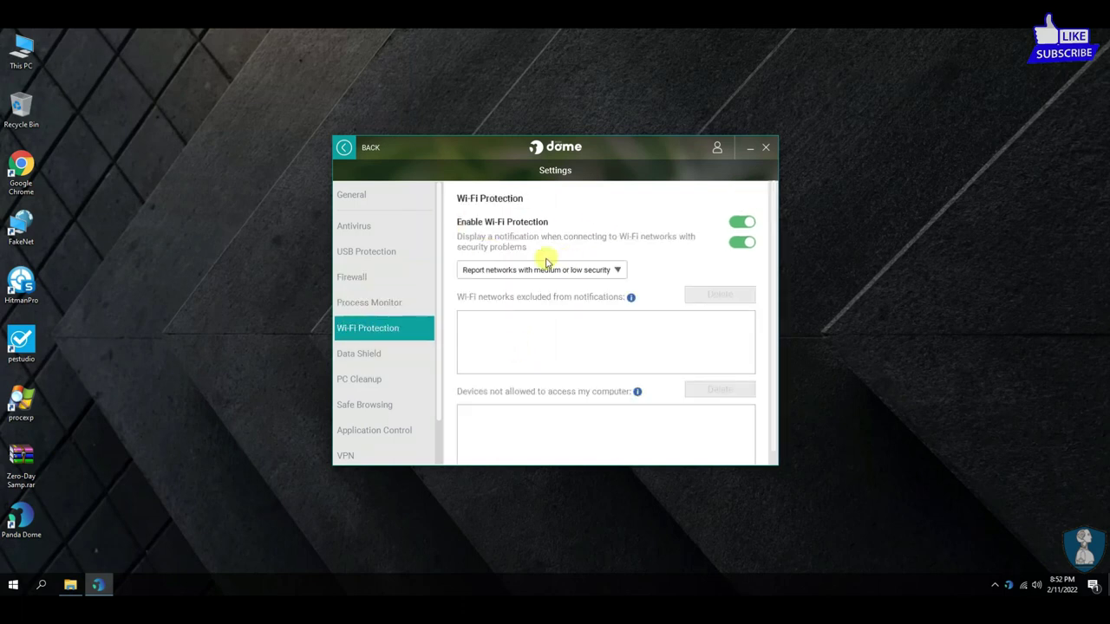
left_click(358, 353)
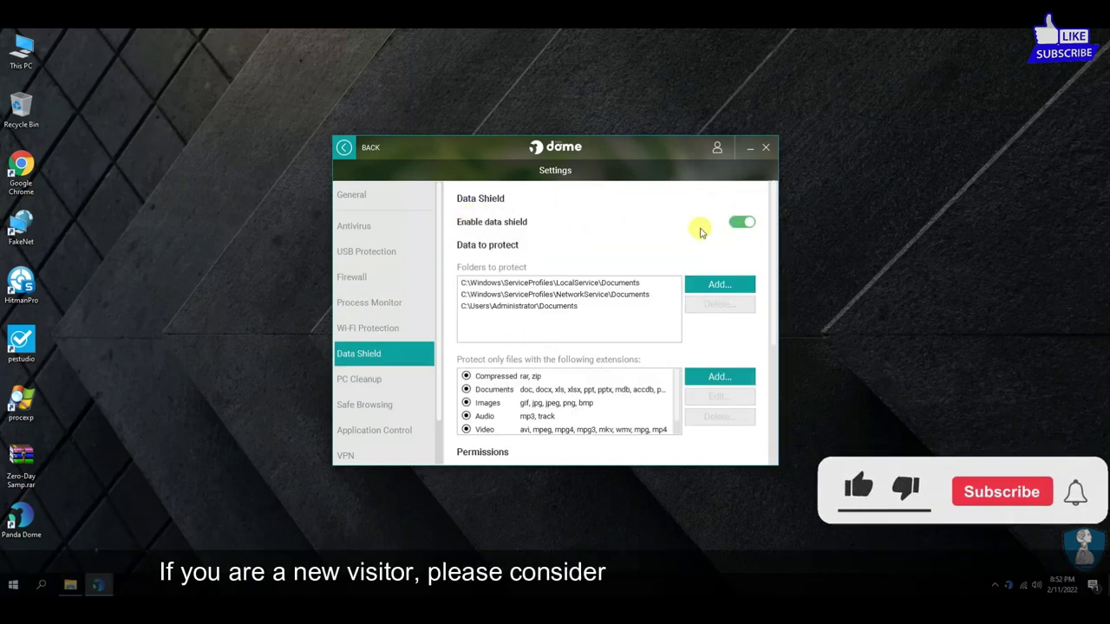
scroll(546, 412, "down", 5)
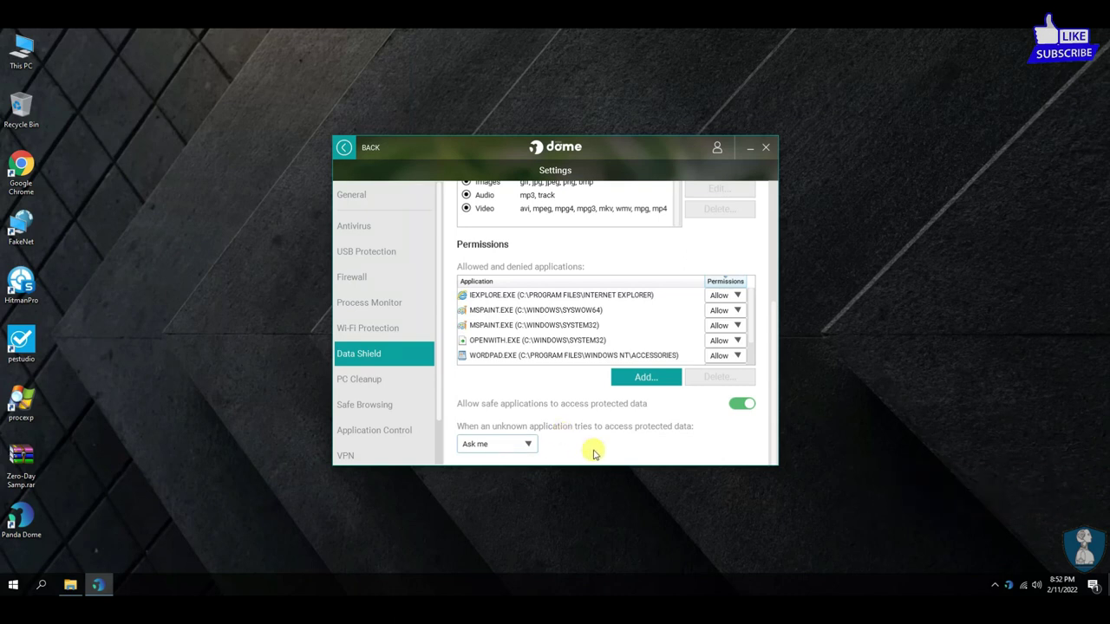
Examine the PC Cleanup, Safe Browsing, Application Control, VPN and Update manager settings.
left_click(373, 379)
left_click(365, 408)
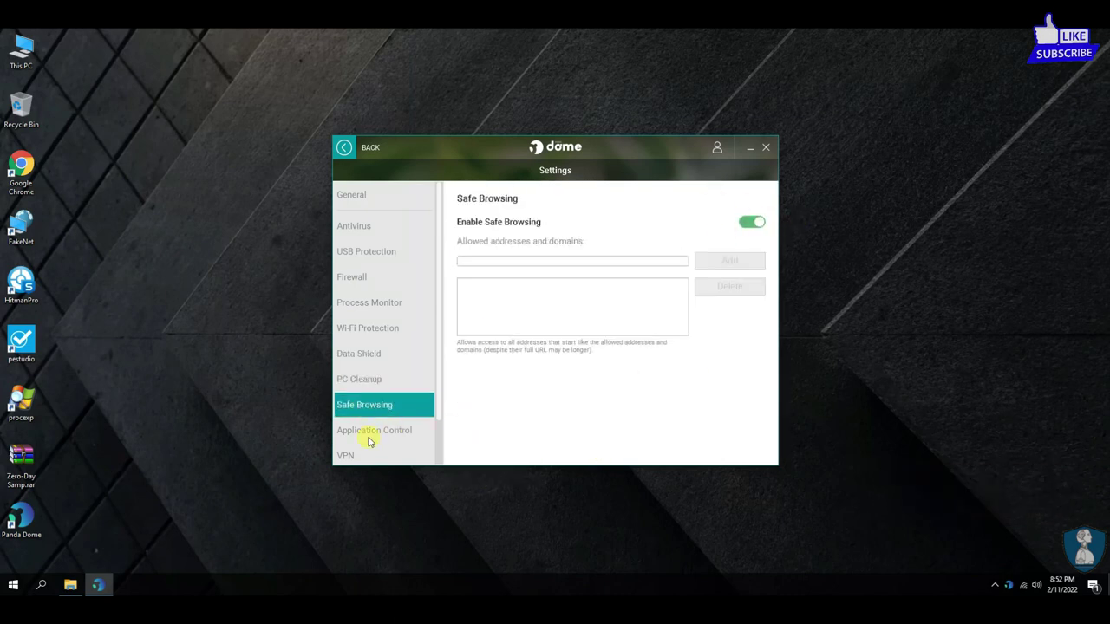
left_click(370, 438)
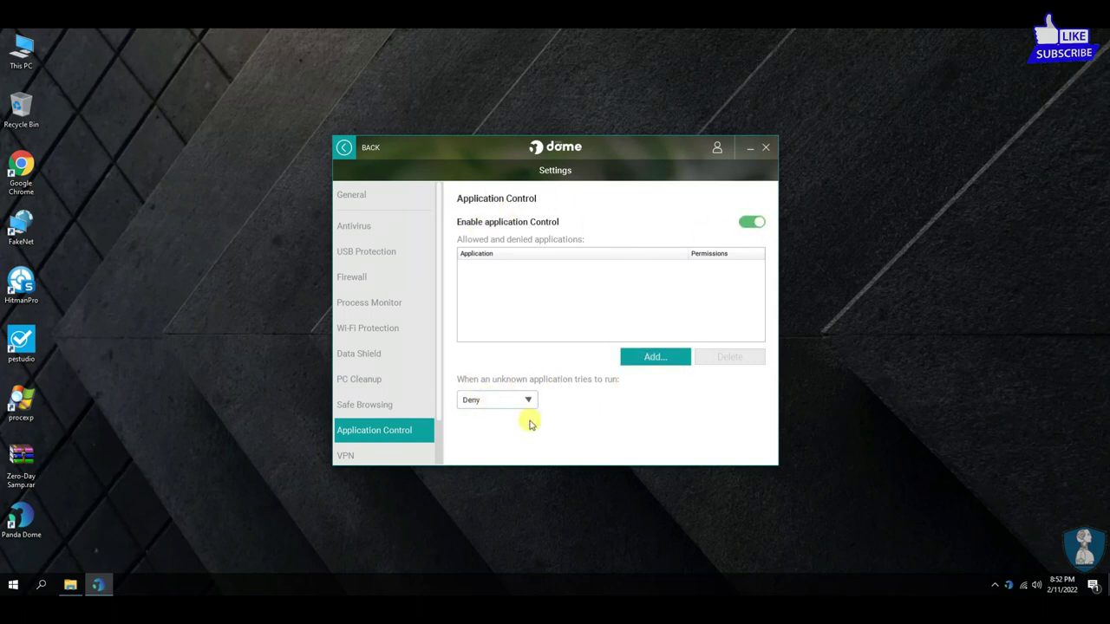
key("Down")
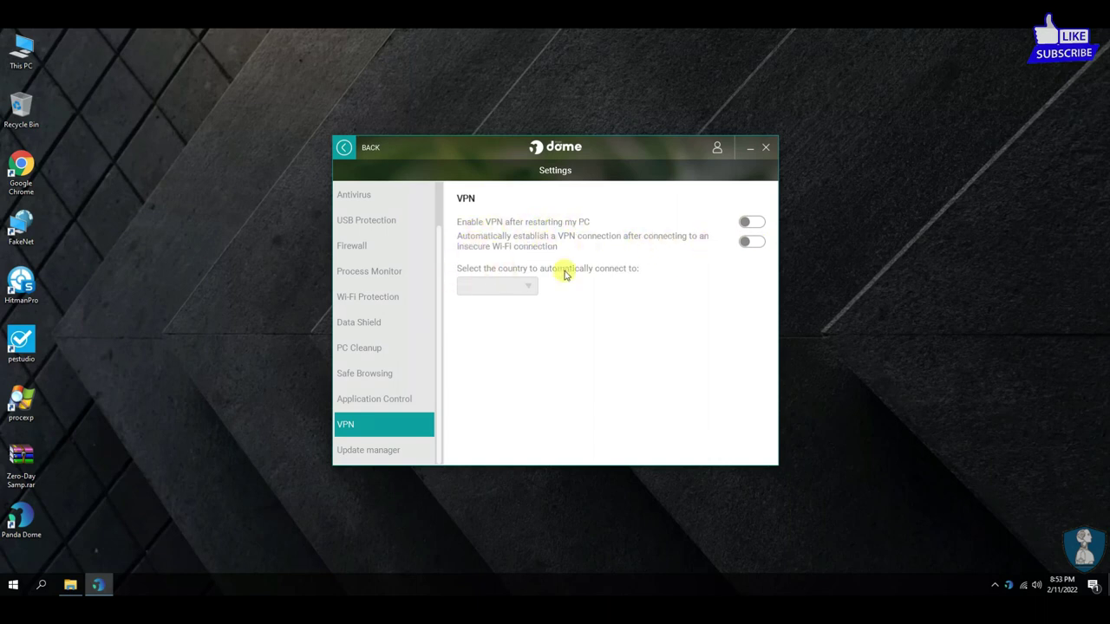
left_click(377, 451)
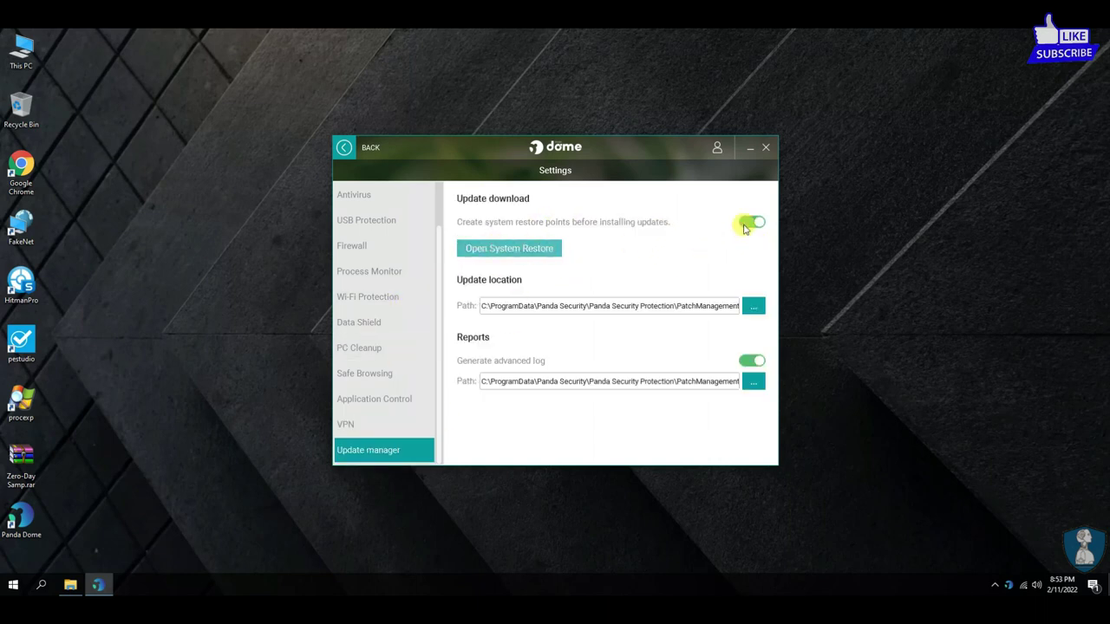
Recheck the antivirus permanent protection settings and return to the dashboard.
left_click(354, 193)
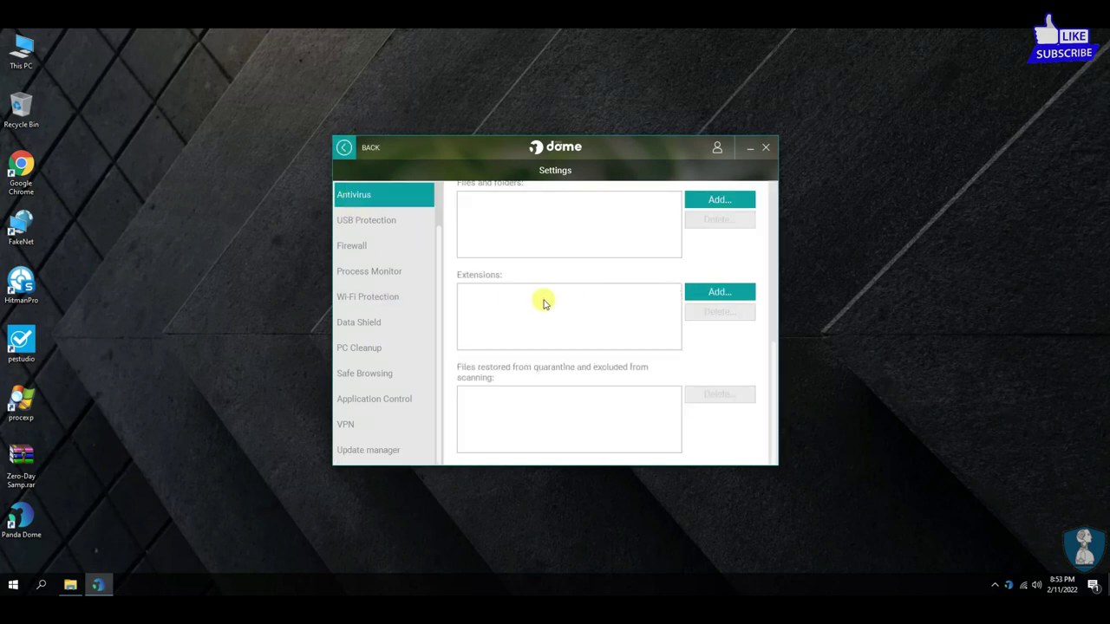
scroll(608, 321, "up", 10)
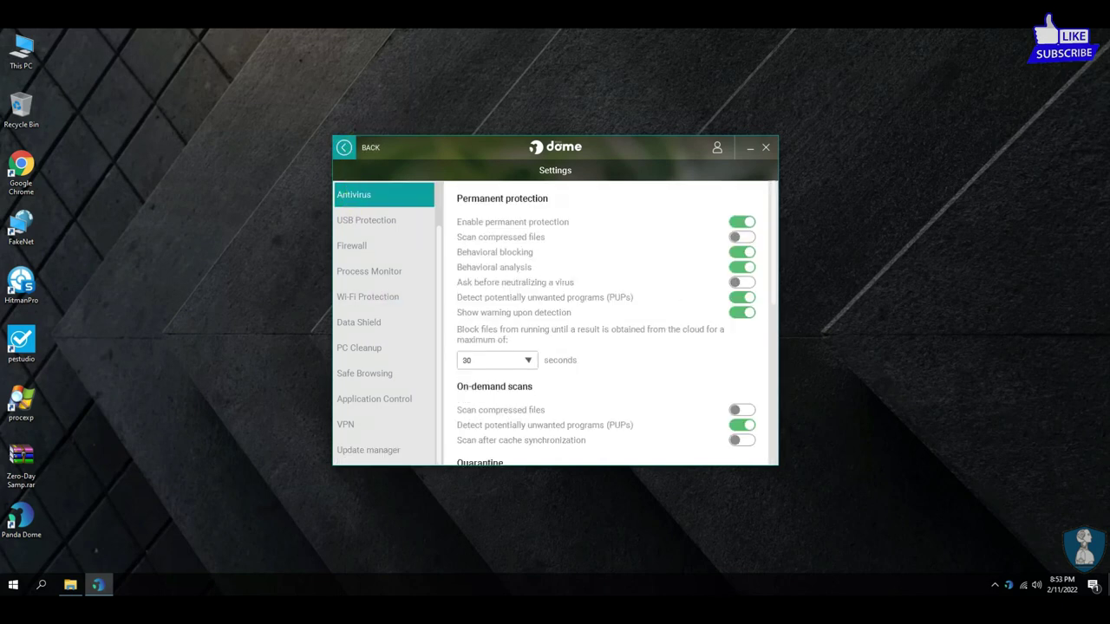
left_click(344, 148)
Look at the account options and the notifications, and return to the dashboard.
left_click(688, 148)
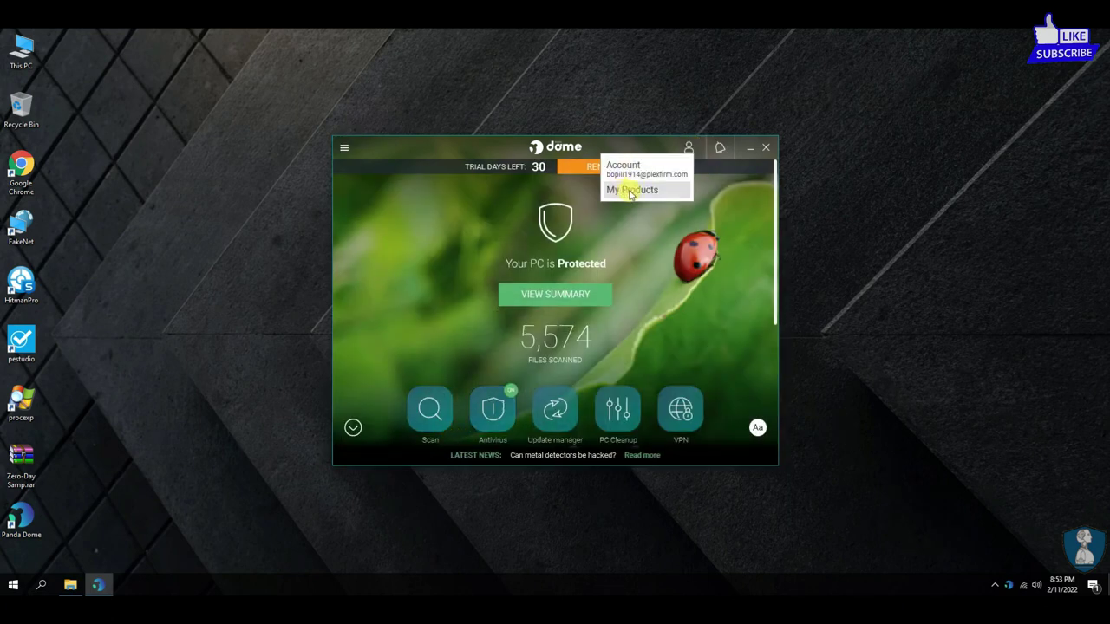
left_click(718, 148)
left_click(342, 151)
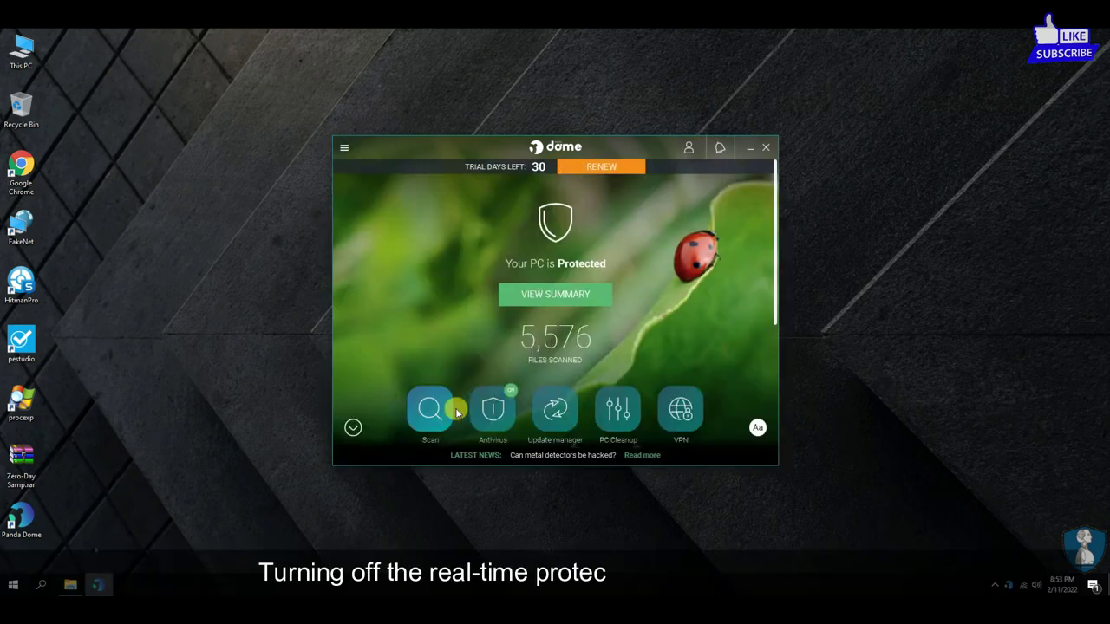
Turn off the antivirus protection and return to the dashboard, checking the antivirus options in the system tray.
left_click(494, 408)
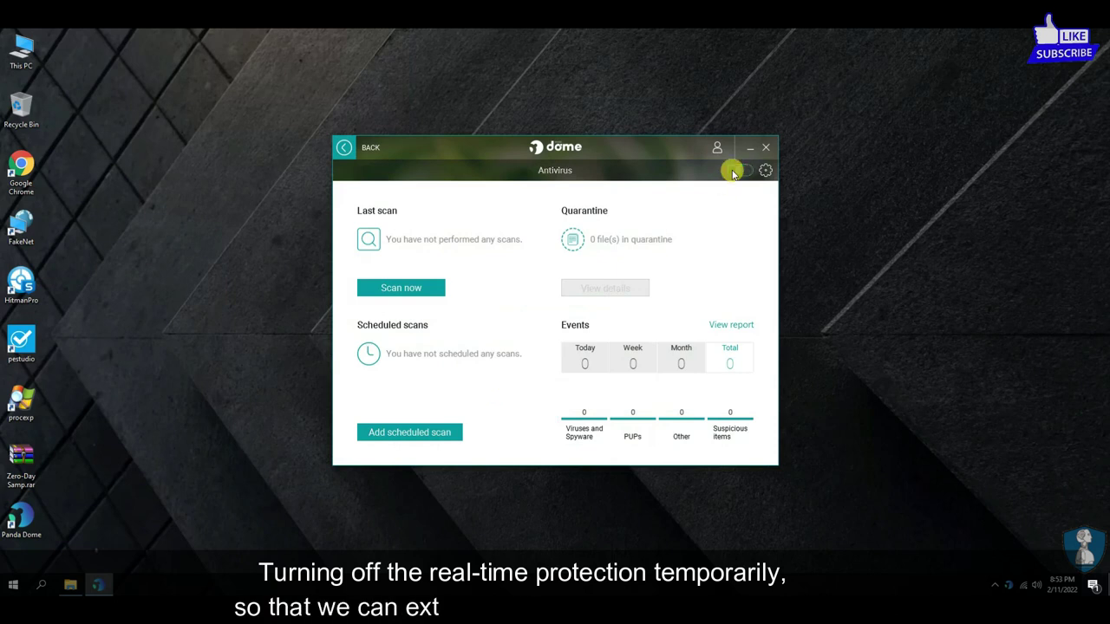
left_click(347, 153)
right_click(1009, 585)
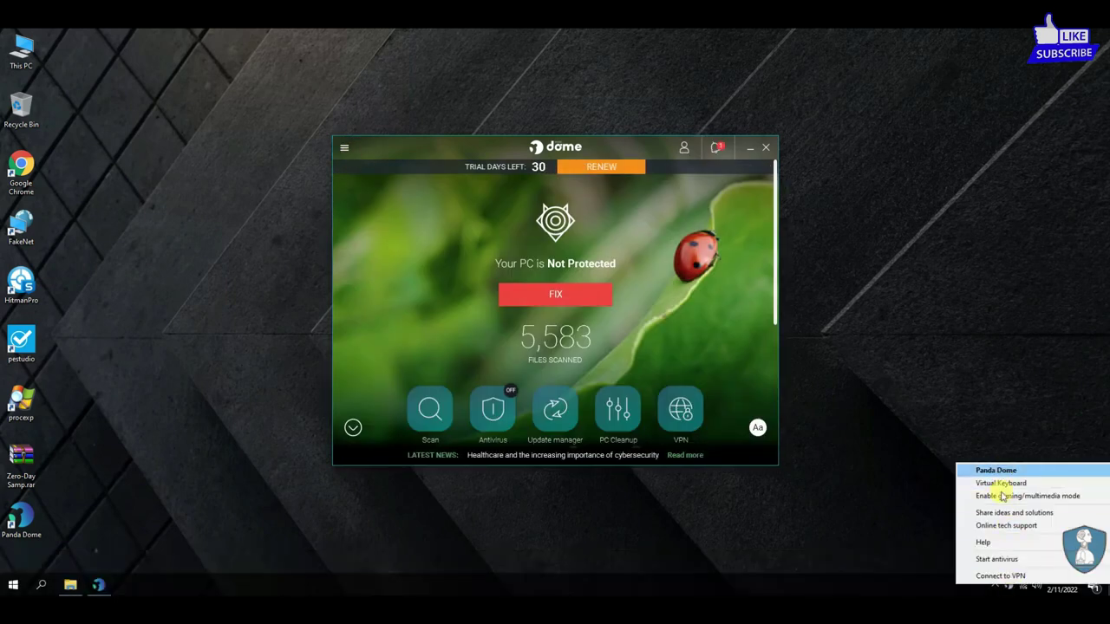
left_click(407, 146)
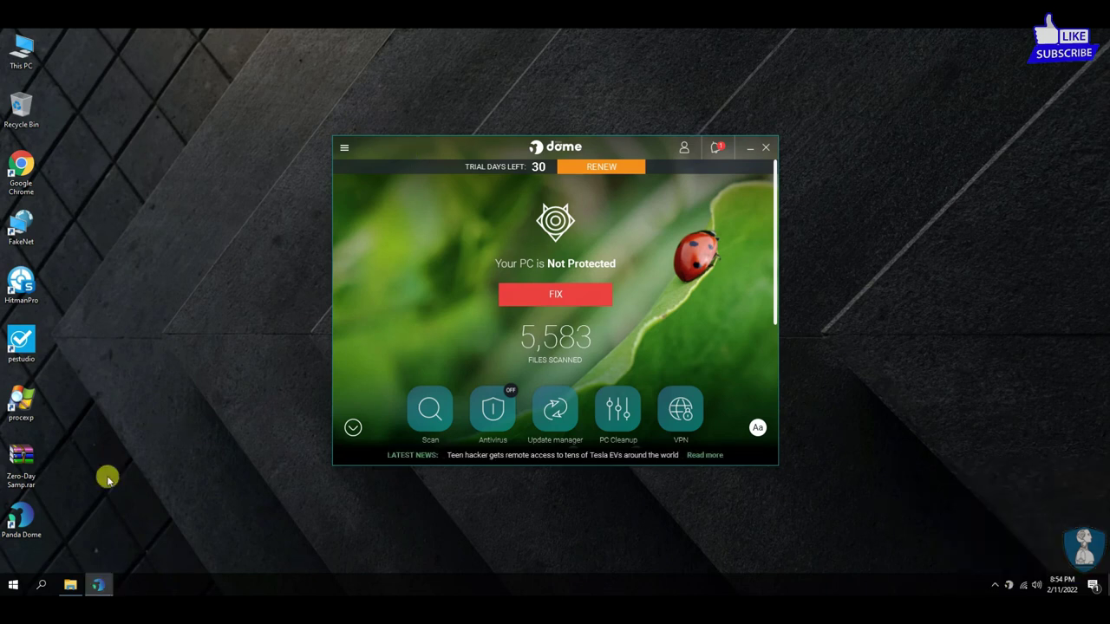
Extract Zero-Day Samp.rar to the desktop using the archive password, and minimize the antivirus window.
right_click(17, 482)
left_click(69, 237)
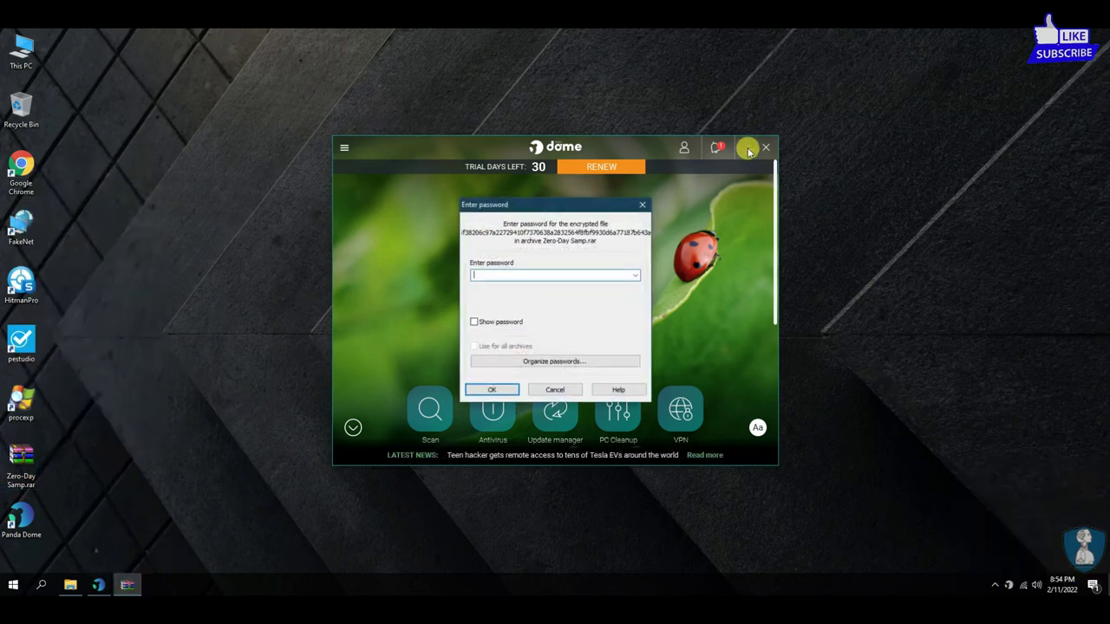
left_click(749, 151)
key("Return")
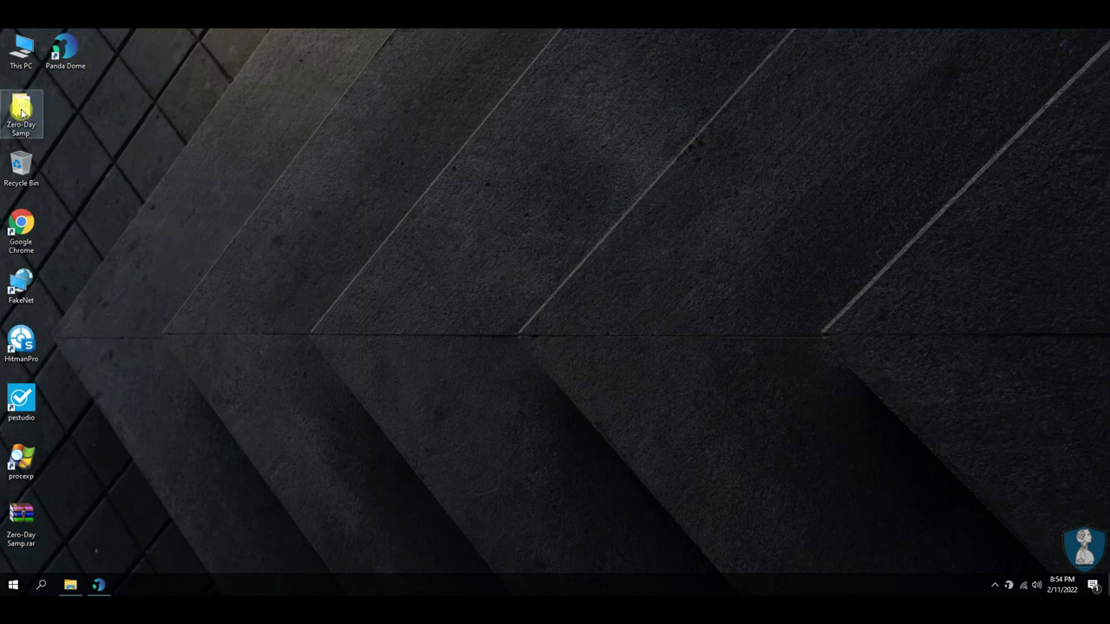
Open the extracted Zero-Day Samp folder and widen the Name column to fit the full file names.
key("Return")
double_click(252, 90)
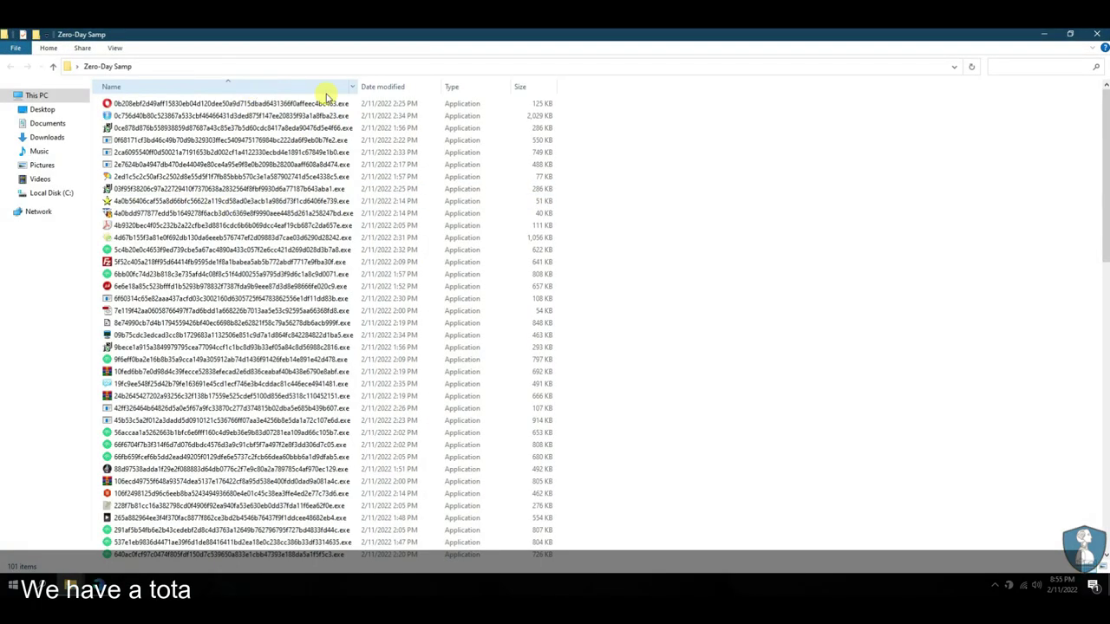
Look through the malware samples and the tester script in the Zero-Day Samp folder, and restore the window to a smaller size.
scroll(409, 295, "down", 20)
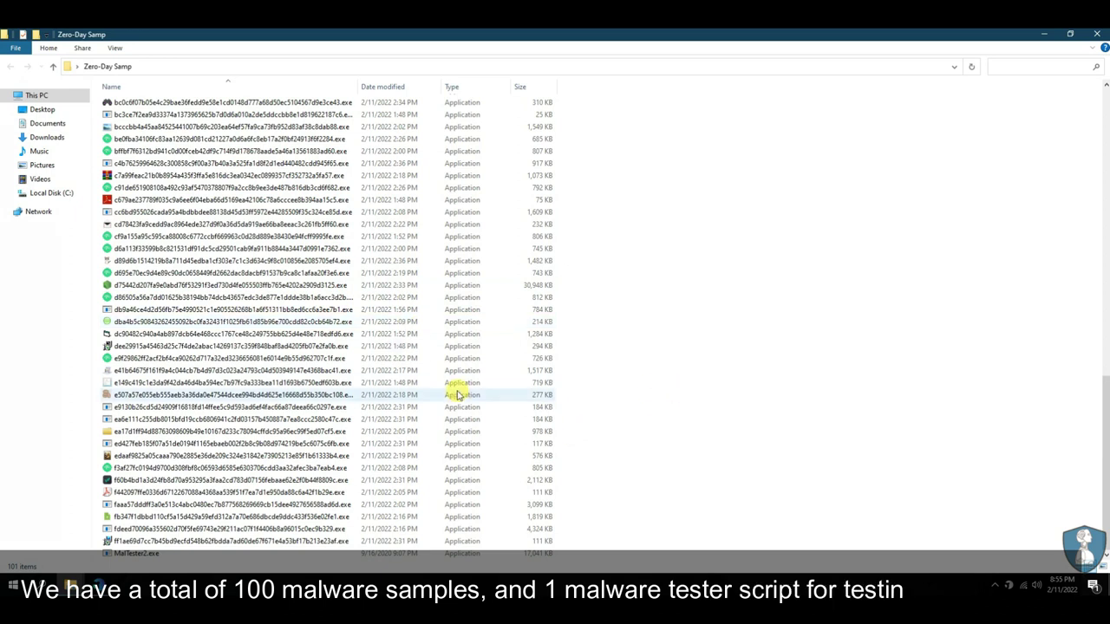
scroll(587, 347, "up", 10)
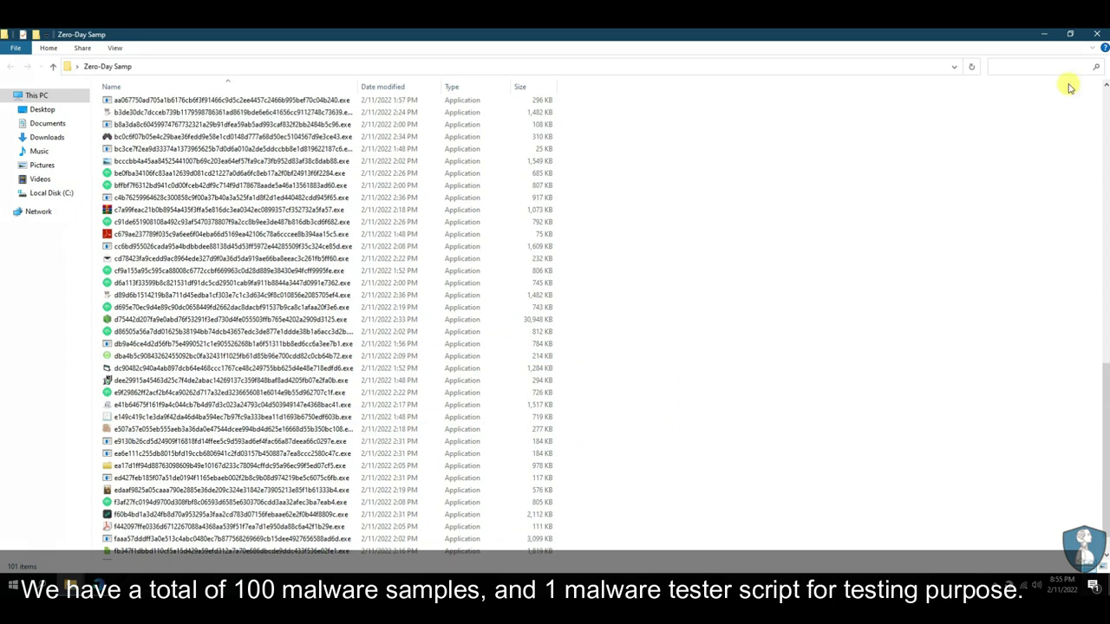
key("super+Down")
left_click_drag(392, 58, 362, 416)
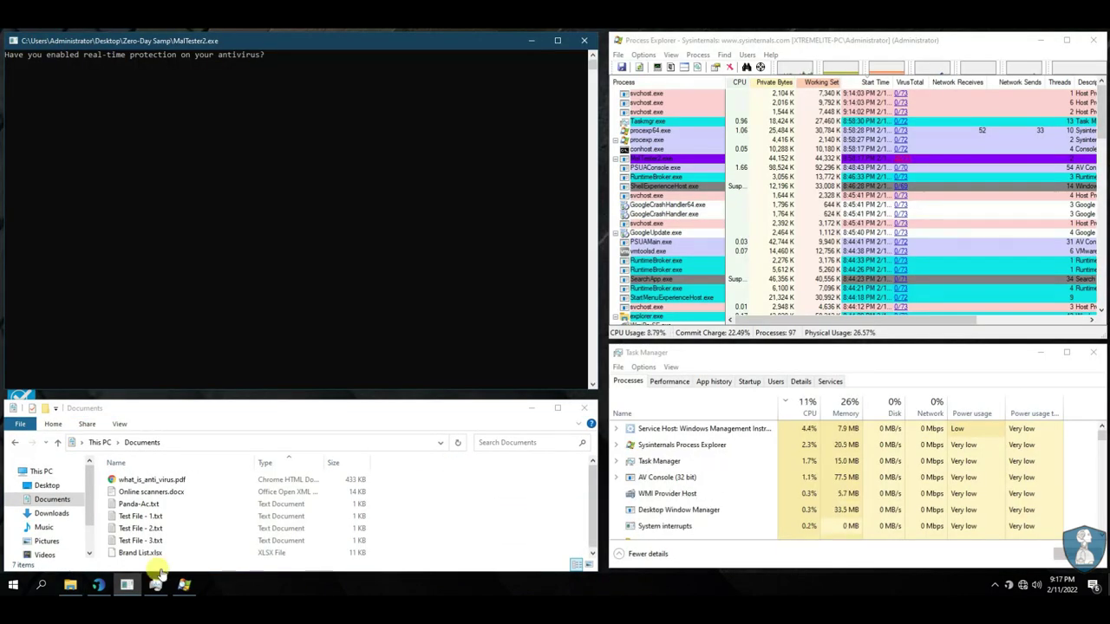
Review the information alerts in Panda Dome and return to its dashboard.
left_click(98, 586)
left_click(529, 295)
left_click(735, 253)
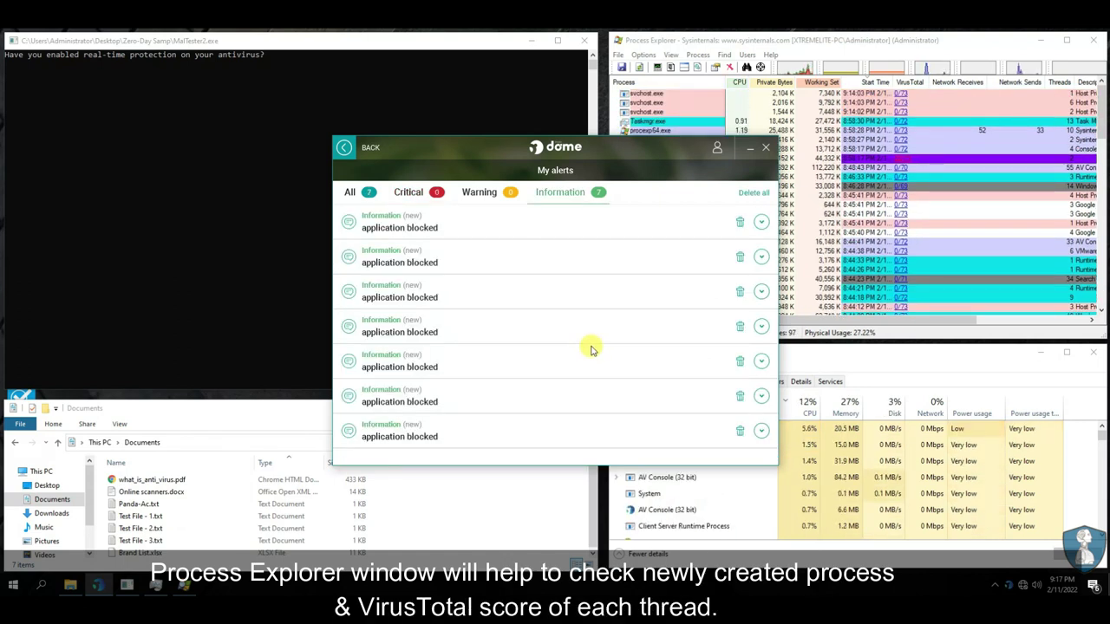
left_click(344, 147)
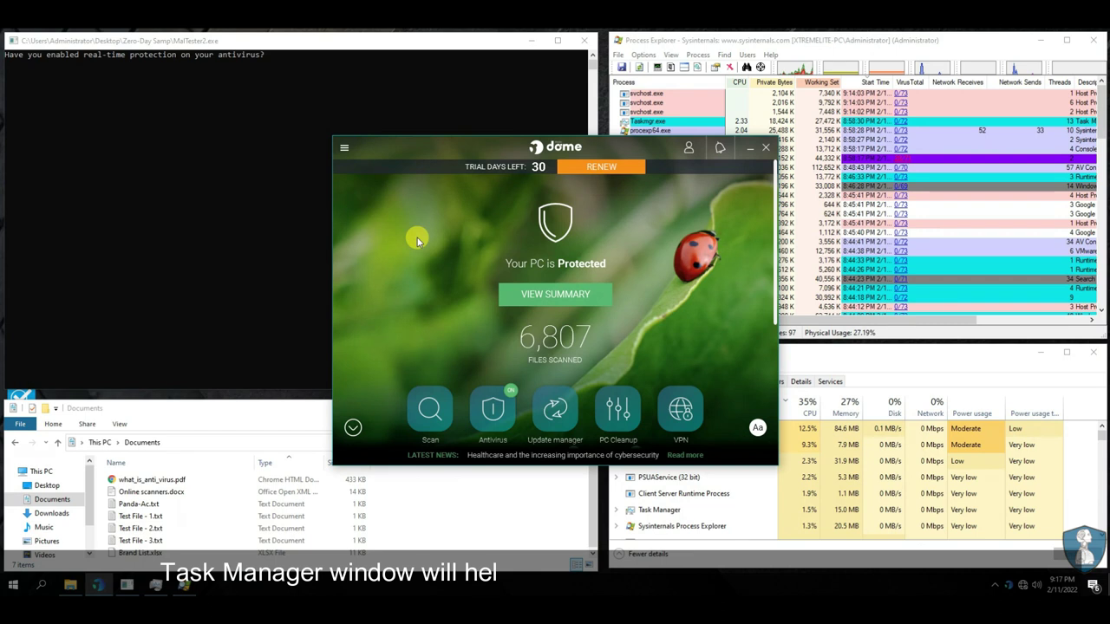
Check the antivirus status and its permanent protection settings, and close the Panda Dome window.
left_click(505, 402)
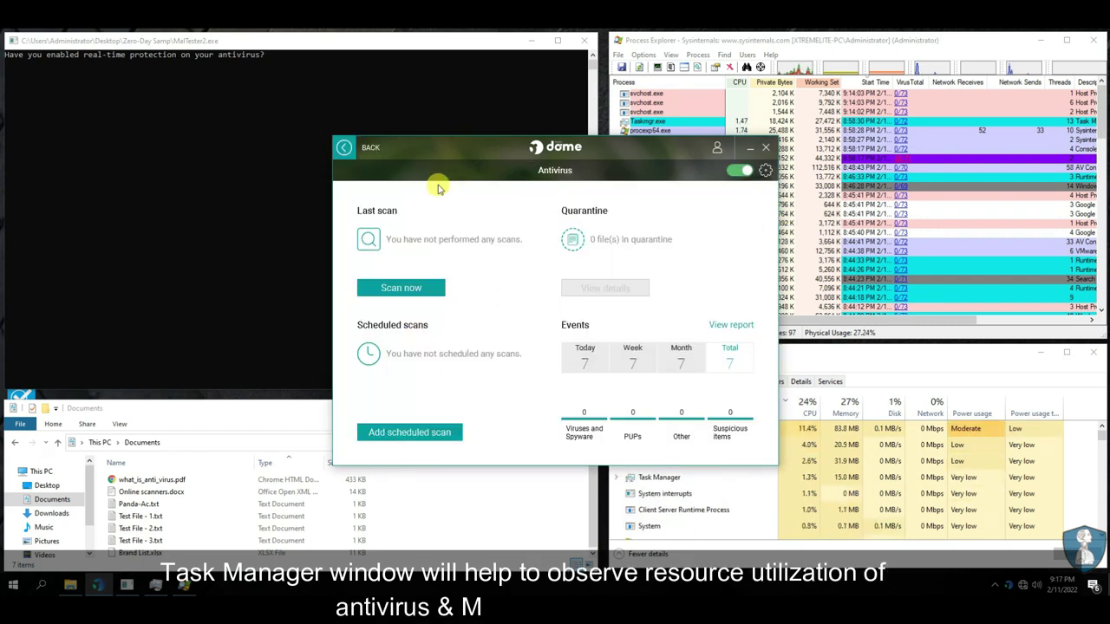
left_click(346, 153)
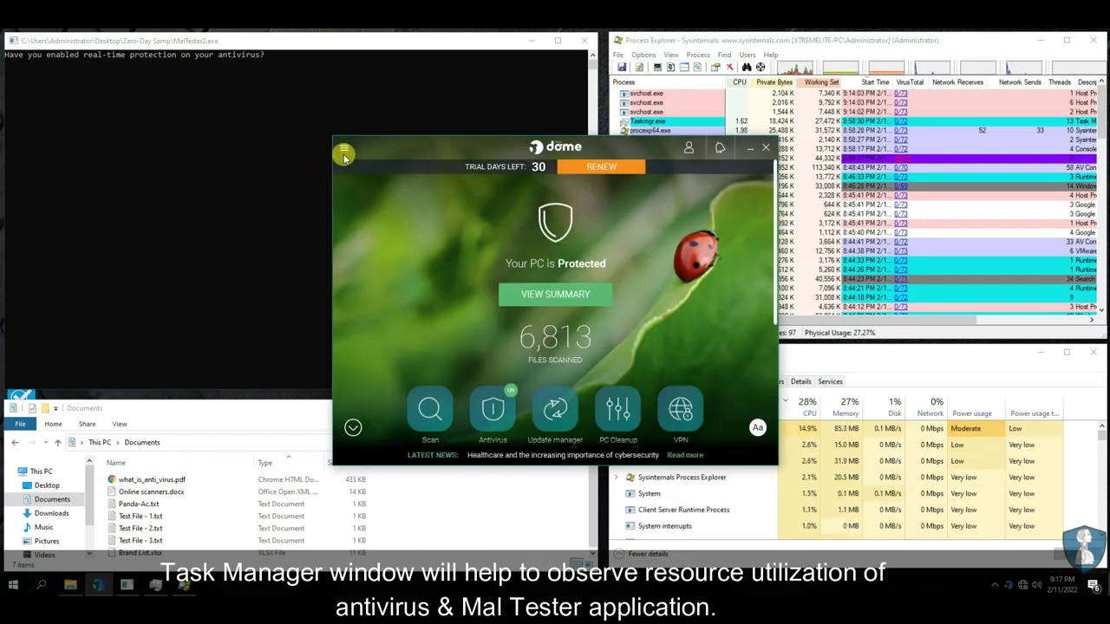
left_click(495, 406)
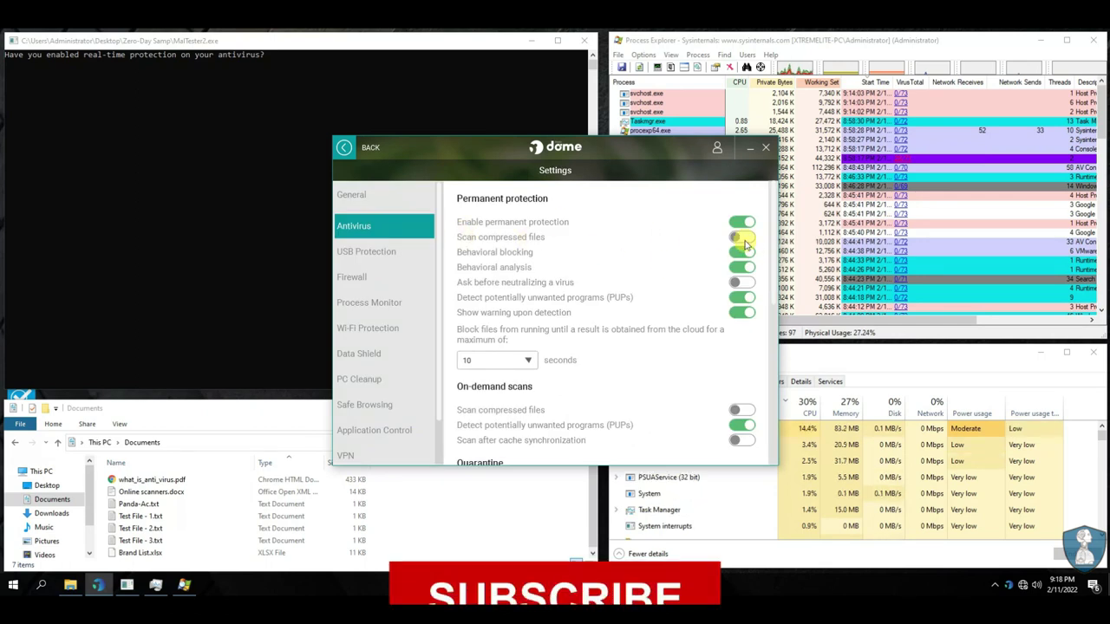
scroll(538, 289, "down", 5)
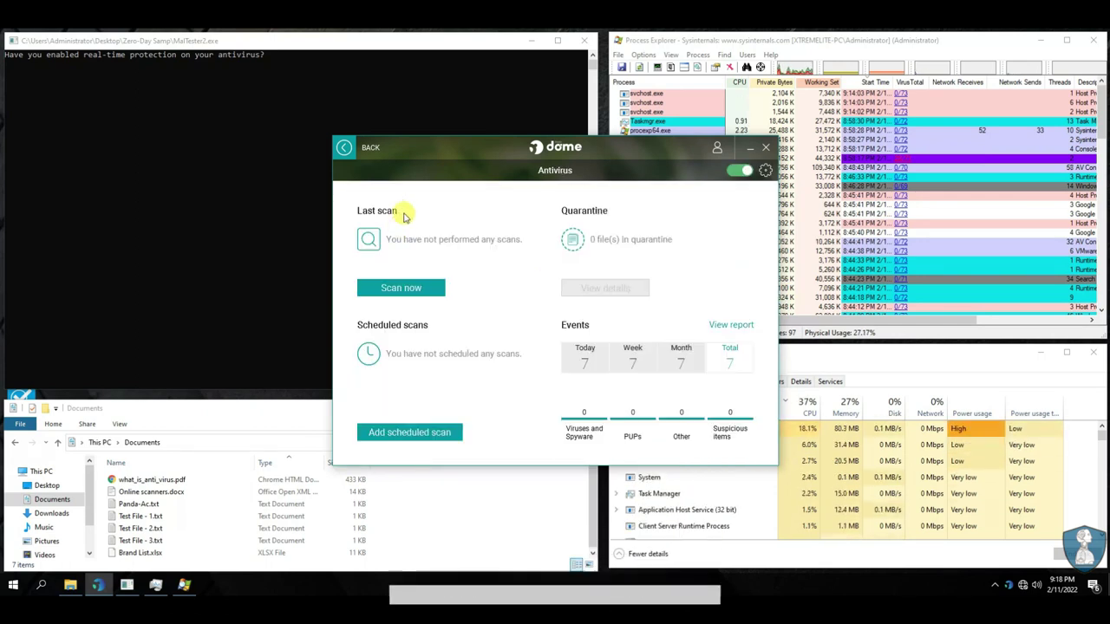
left_click(345, 147)
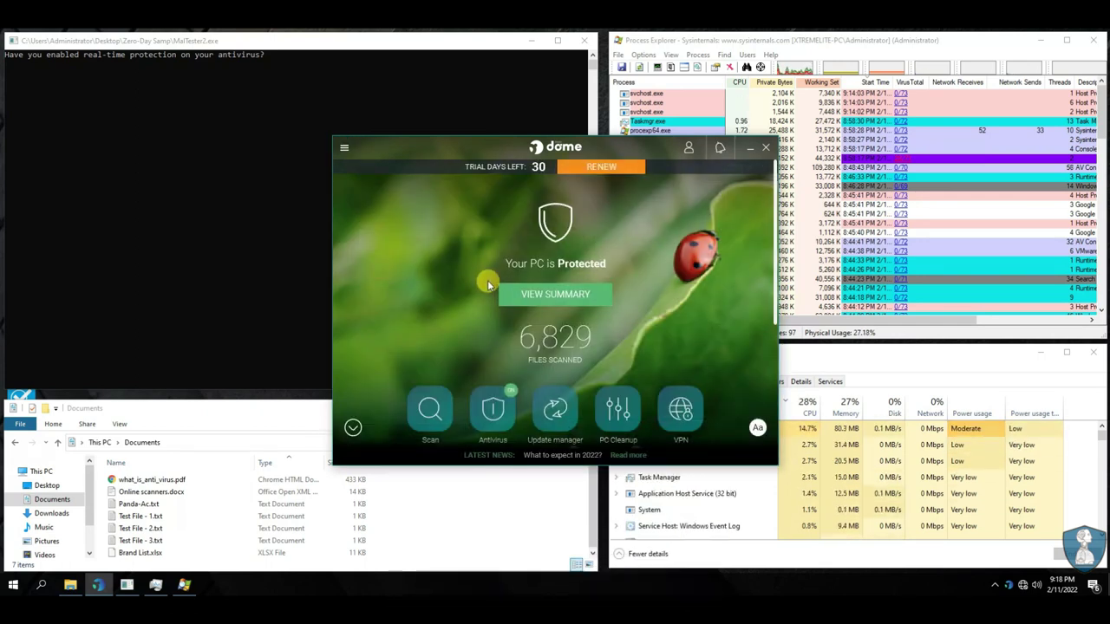
left_click(766, 148)
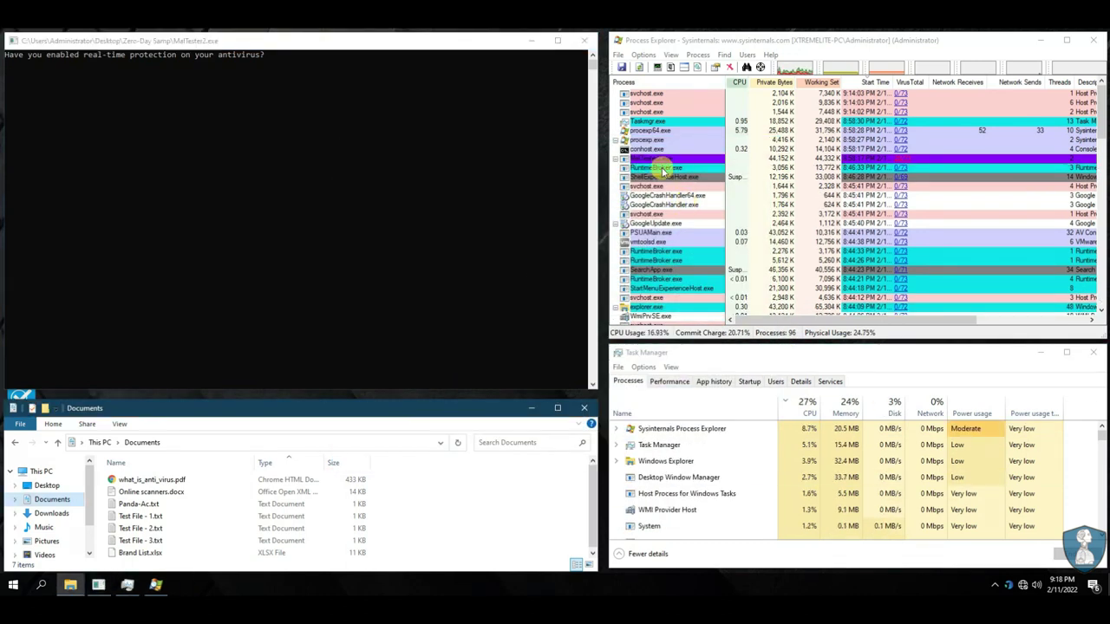
Select the MalTester2.exe process in Process Explorer, and start the malware test by answering y to the real-time protection question.
left_click(713, 157)
left_click(312, 43)
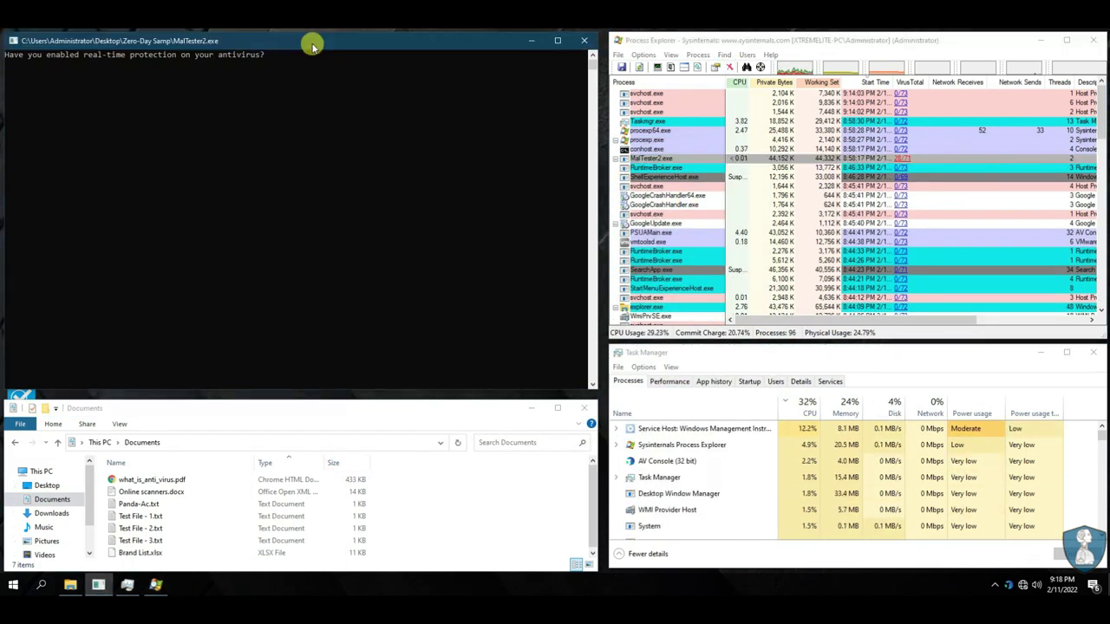
type("y")
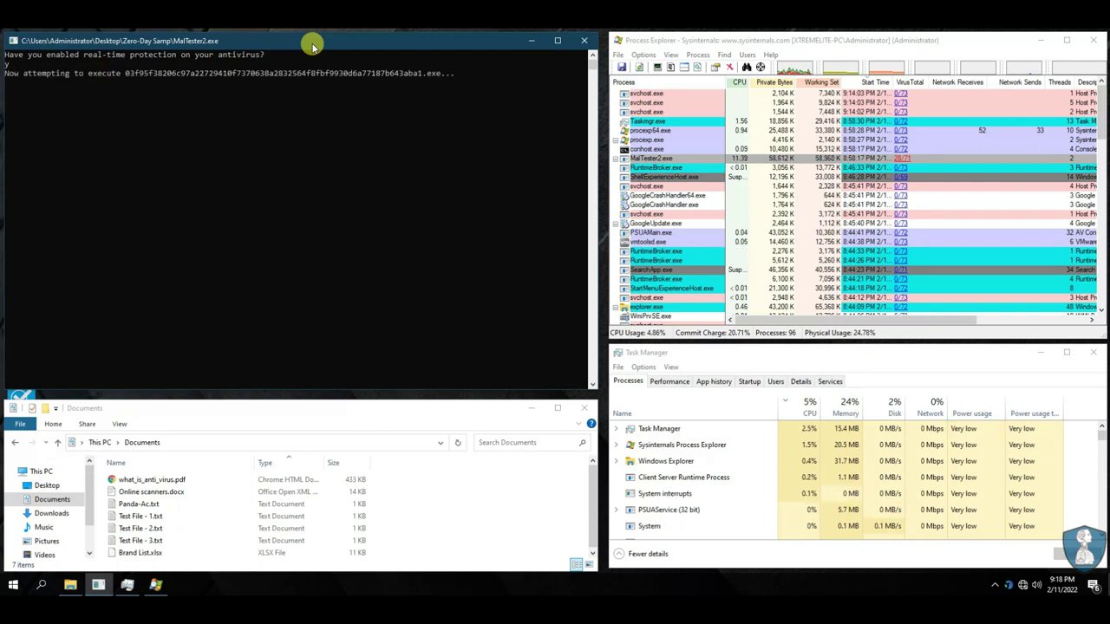
key("Return")
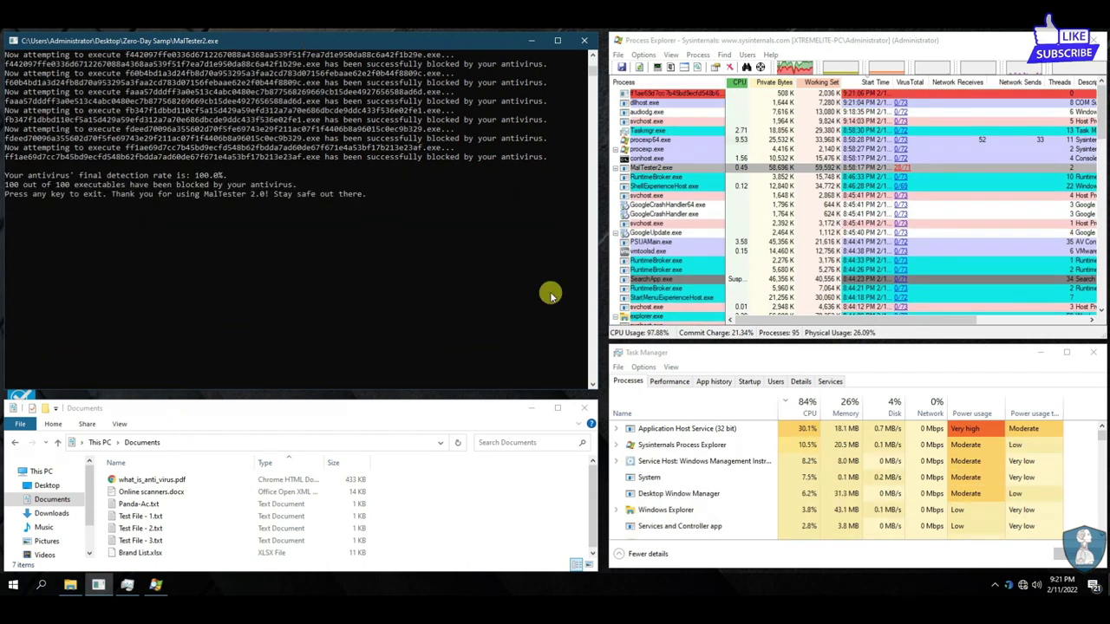
Examine the final detection results in MalTester2, highlighting the closing lines, and close its window.
left_click_drag(7, 160, 537, 162)
left_click_drag(45, 175, 293, 185)
left_click(584, 41)
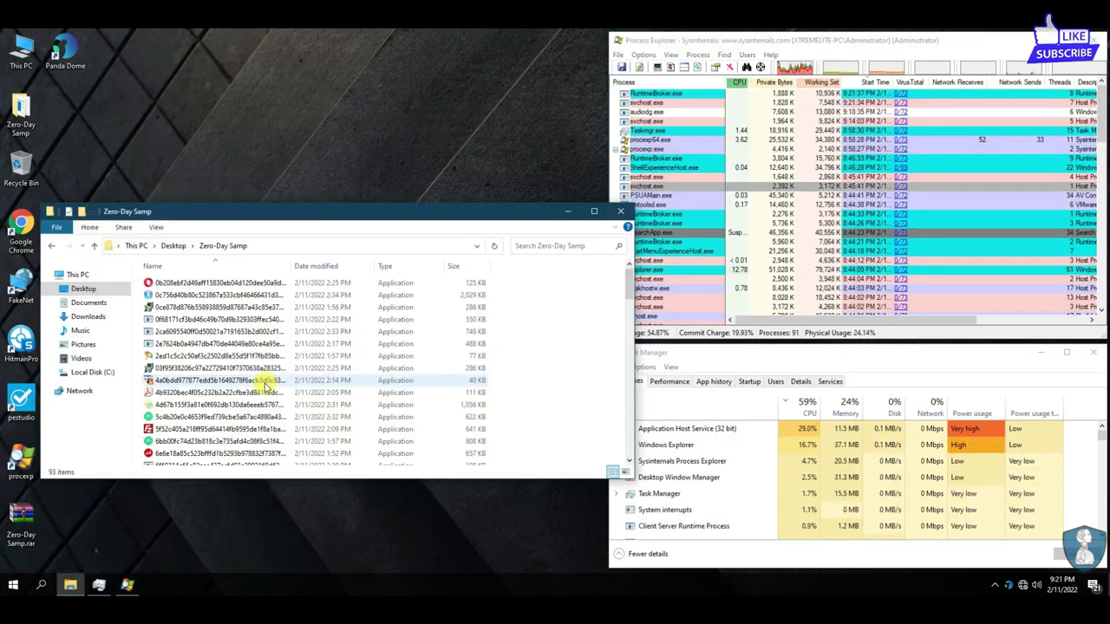
Permanently delete MalTester2.exe and MalTester2-log.txt from the Zero-Day Samp folder.
scroll(265, 384, "down", 20)
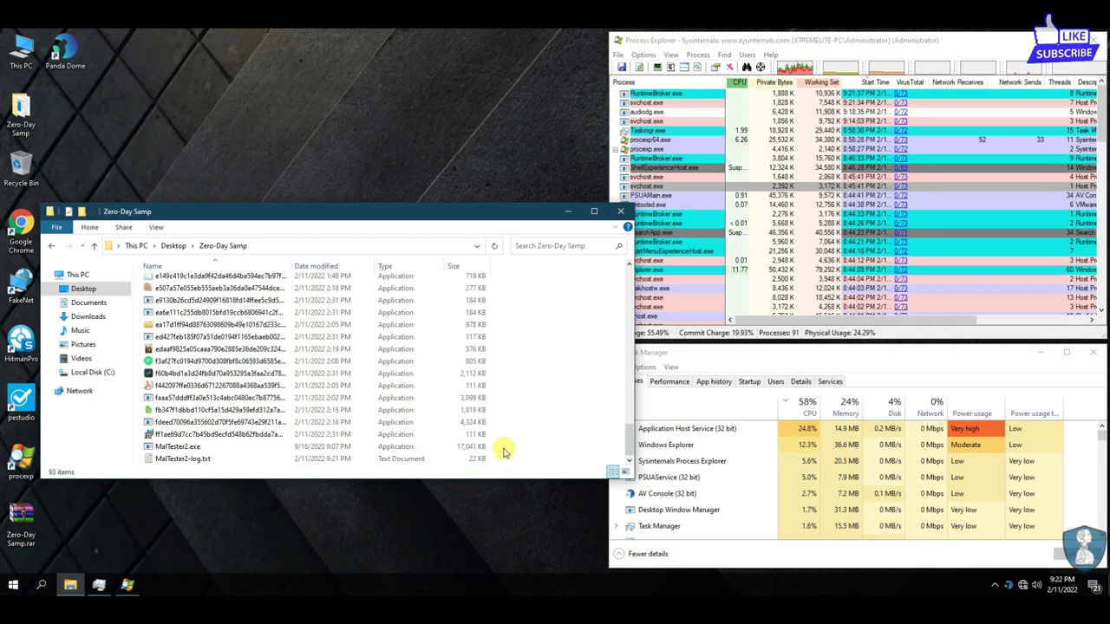
left_click_drag(504, 451, 481, 465)
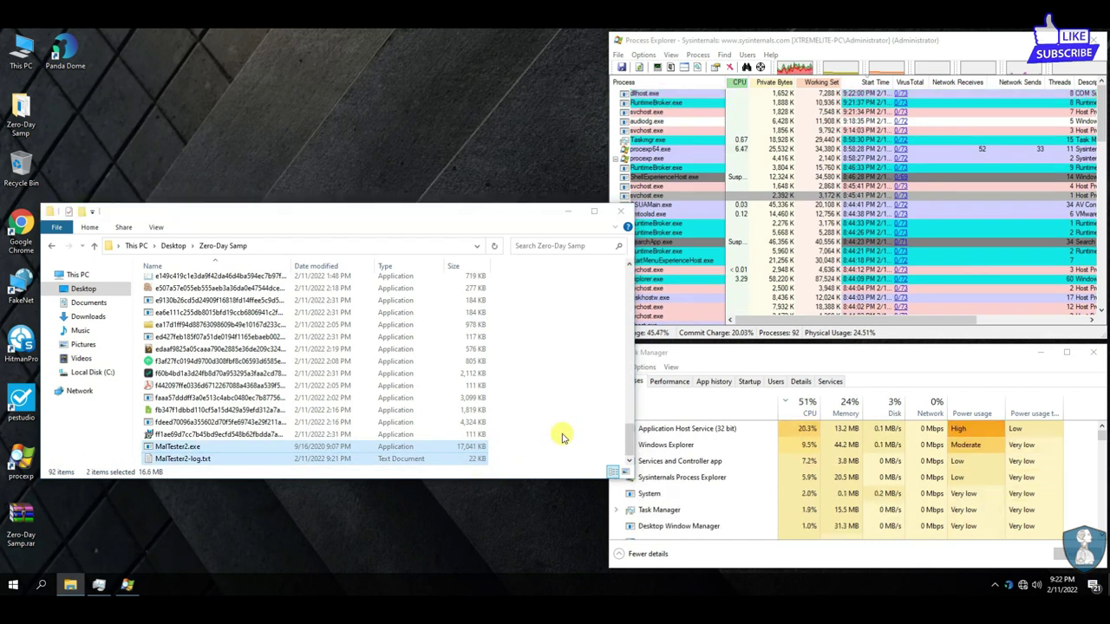
key("shift+Delete")
key("Return")
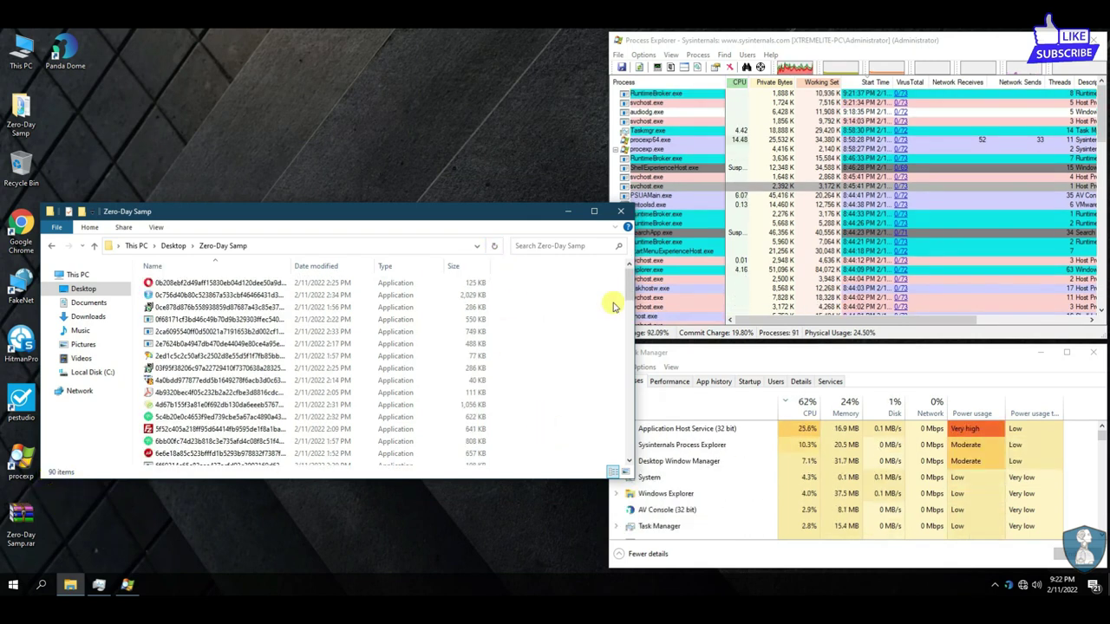
Move the folder window clear of the monitoring tools, and sort the Task Manager processes by CPU and by memory usage.
left_click_drag(520, 218, 480, 218)
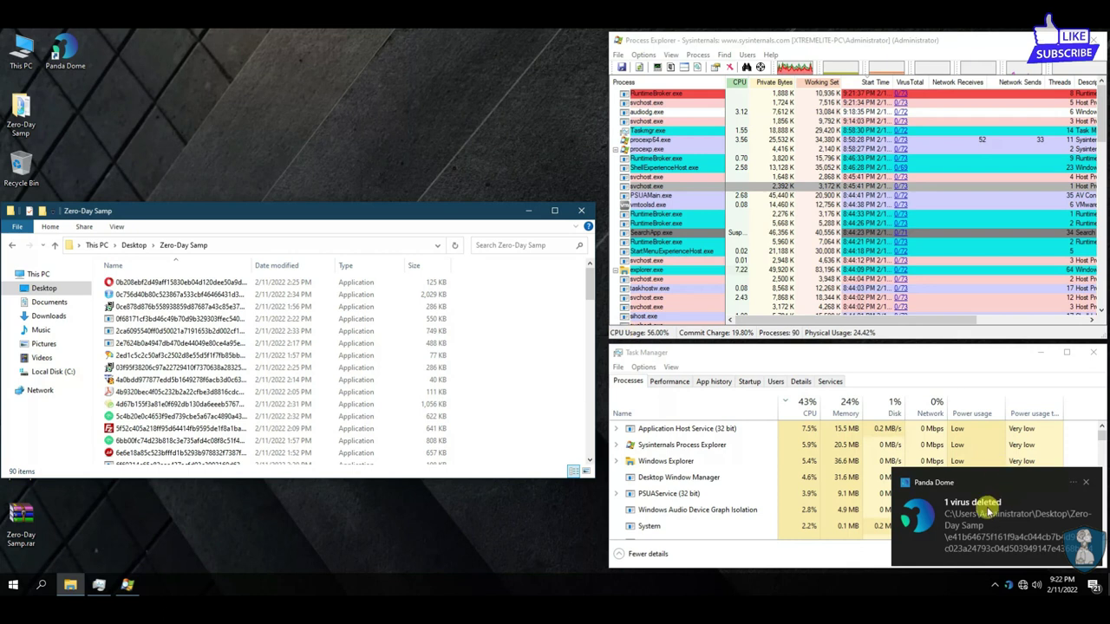
left_click(805, 406)
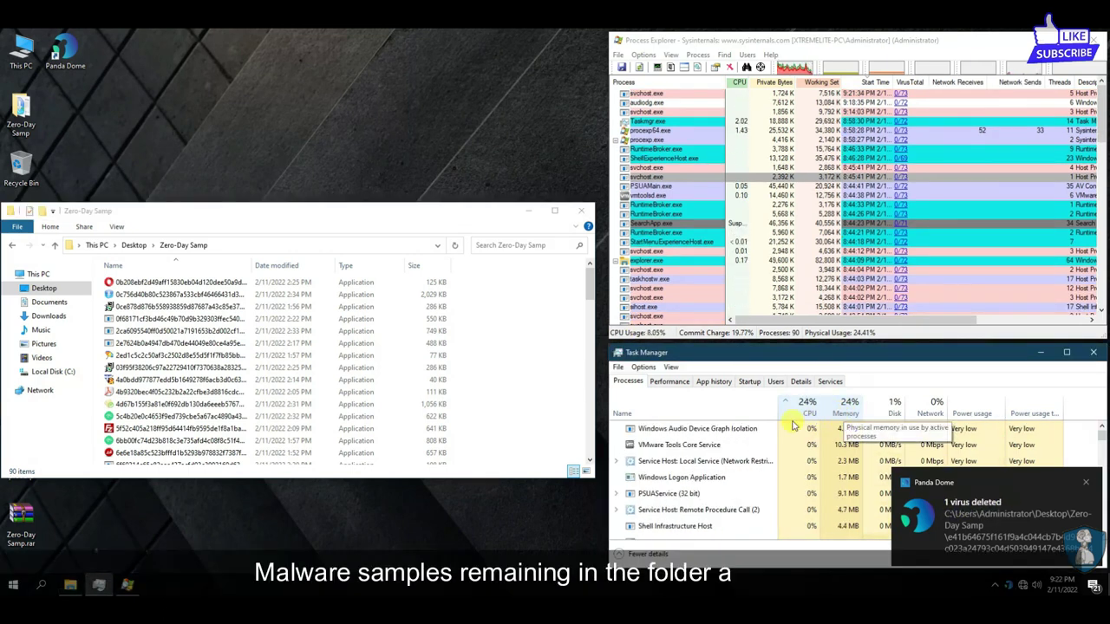
left_click(846, 414)
left_click(867, 177)
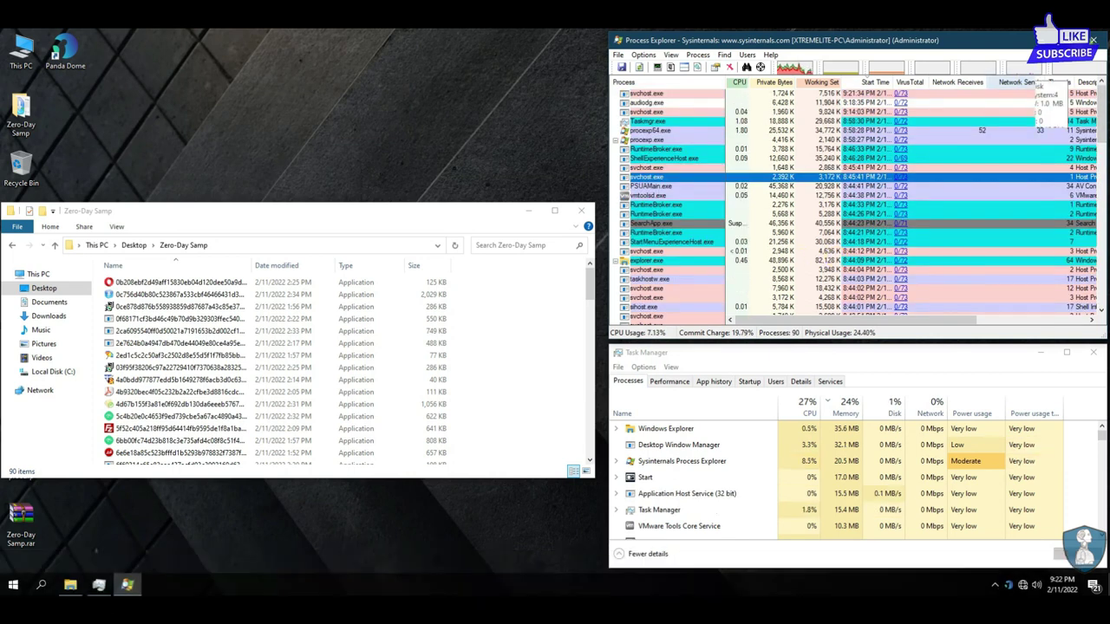
Close Process Explorer, Task Manager and the Zero-Day Samp folder window.
left_click(1094, 40)
left_click(1091, 355)
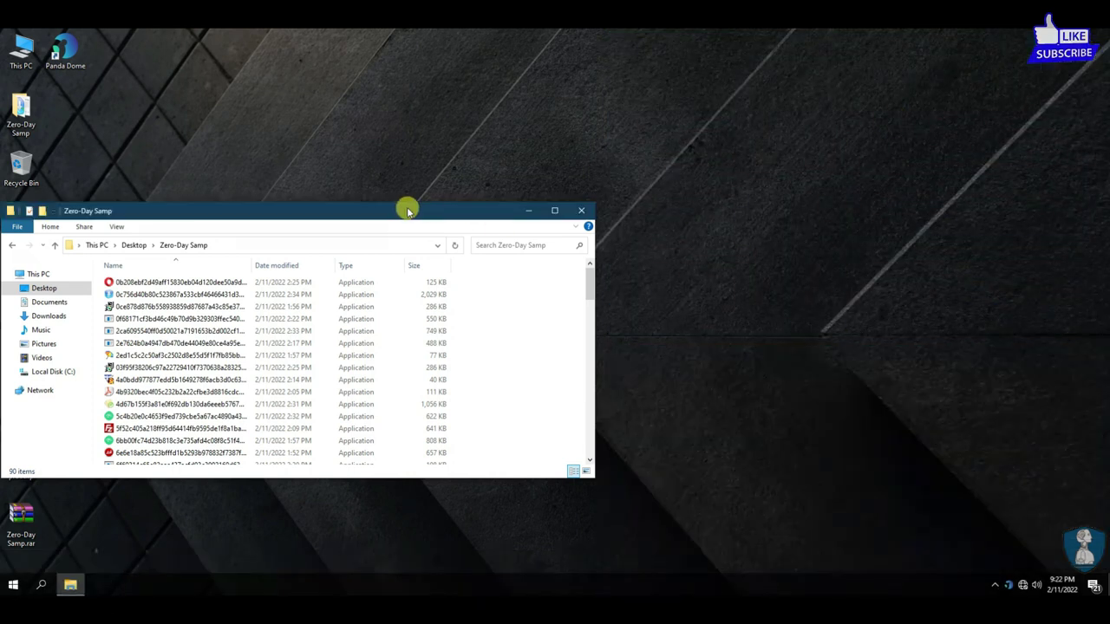
left_click_drag(407, 211, 694, 211)
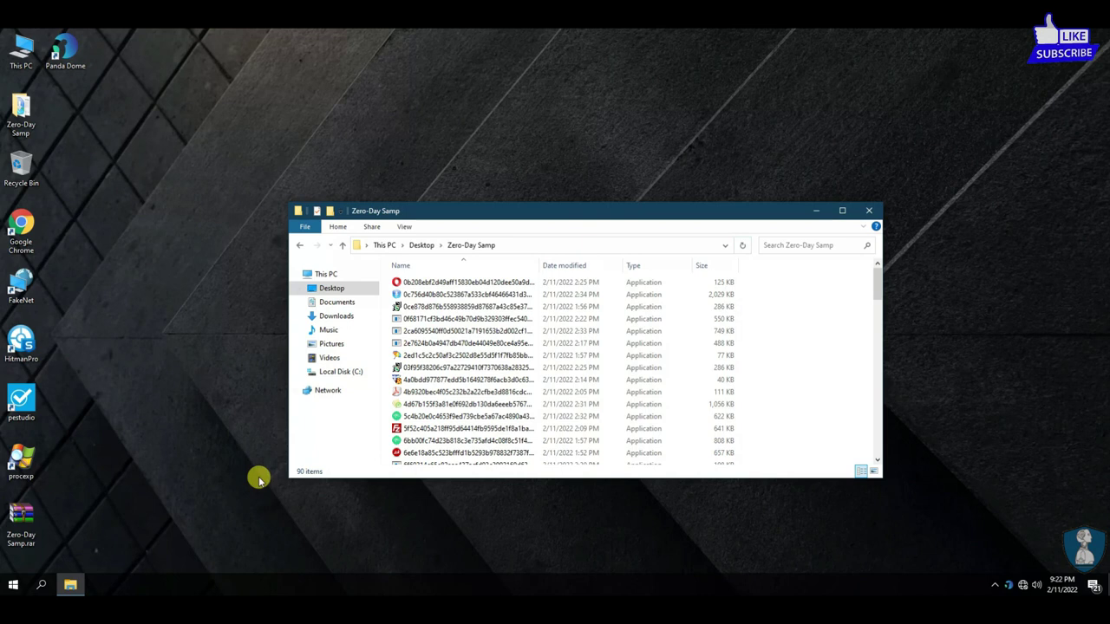
left_click(868, 212)
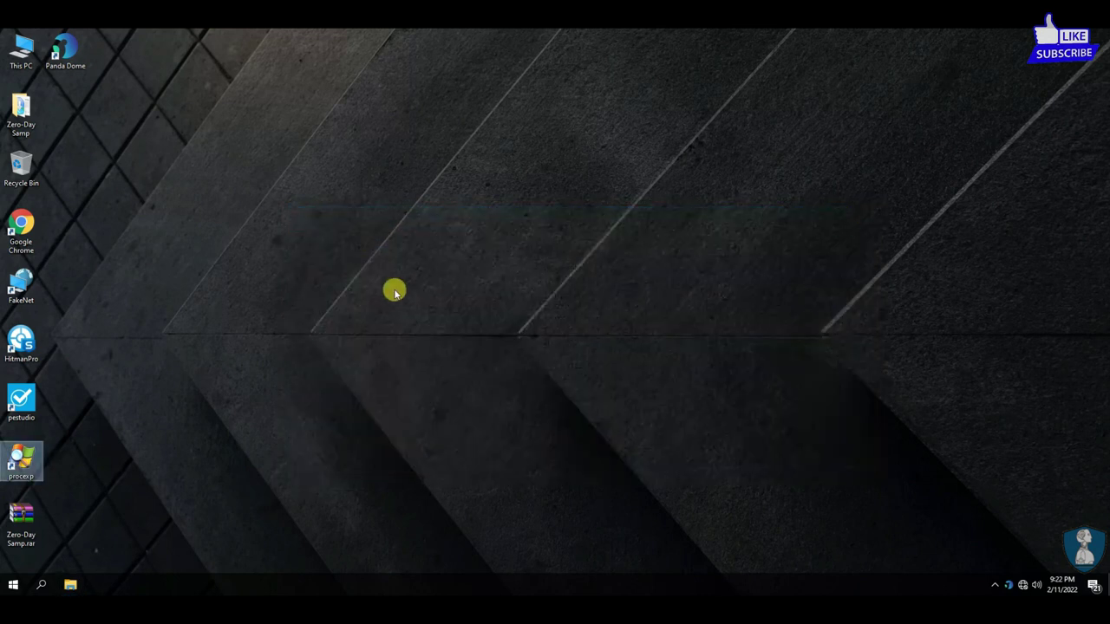
Scan the Zero-Day Samp folder on the desktop with Panda Dome twice, closing the scan window after each run.
right_click(18, 118)
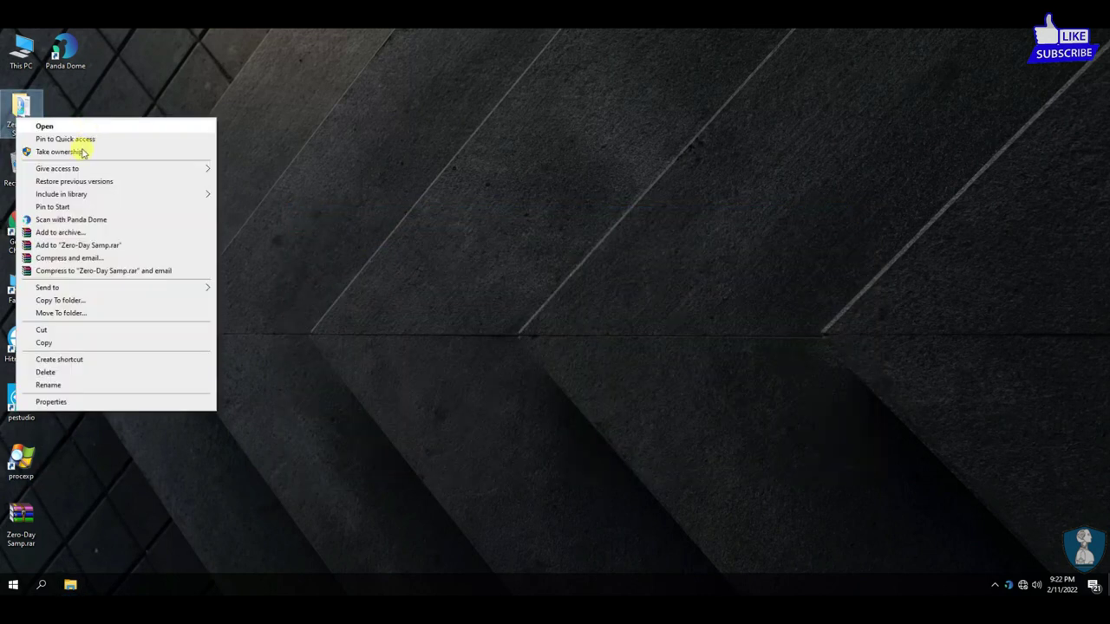
left_click(68, 219)
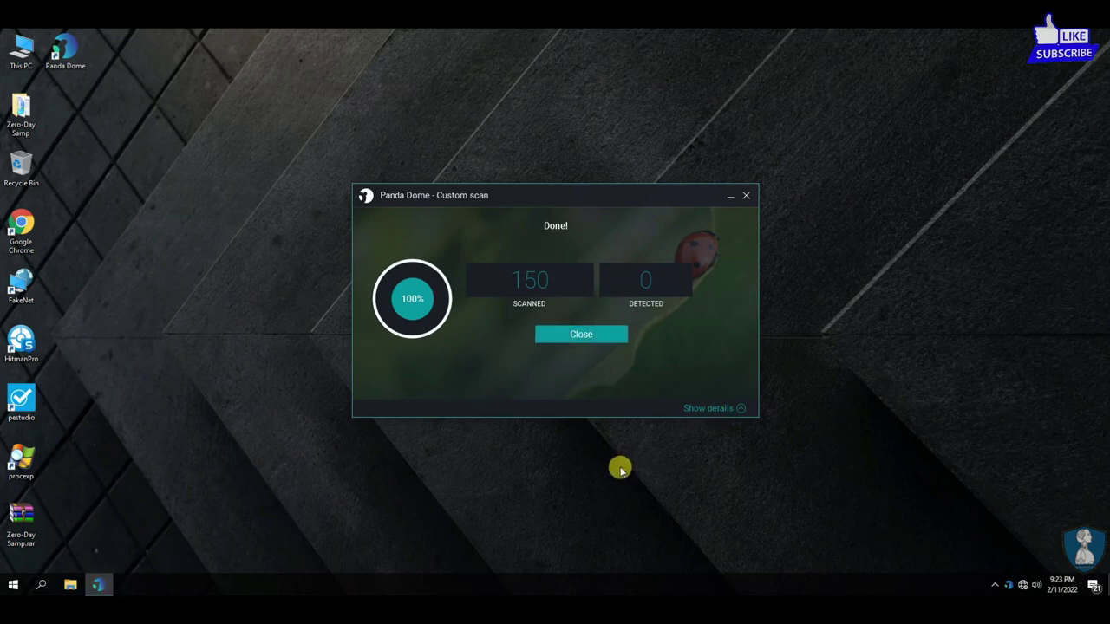
left_click(582, 339)
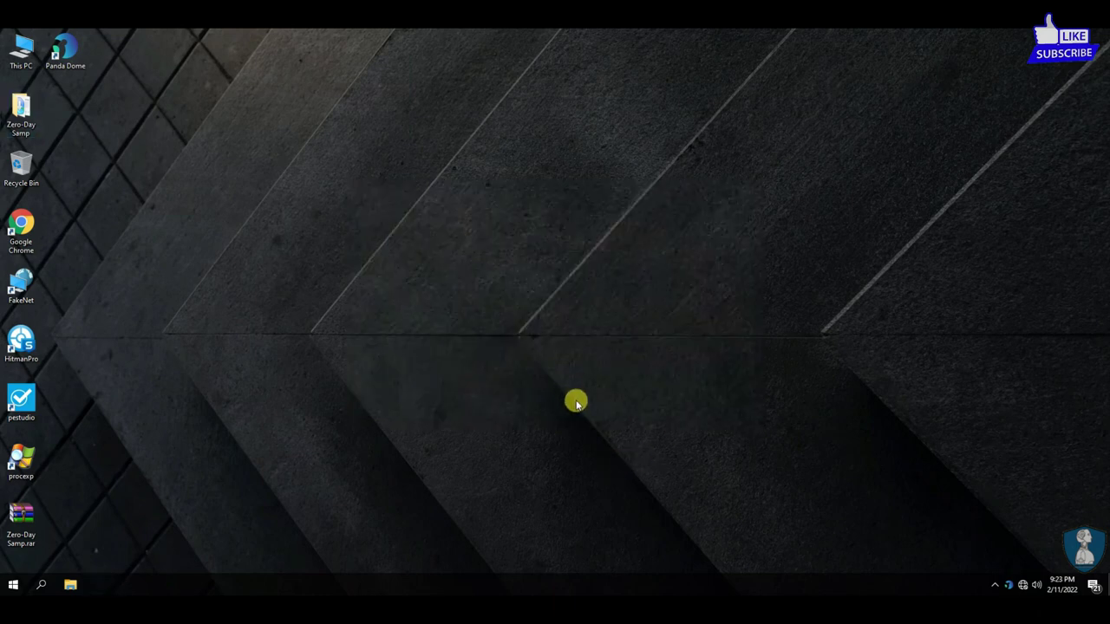
right_click(22, 111)
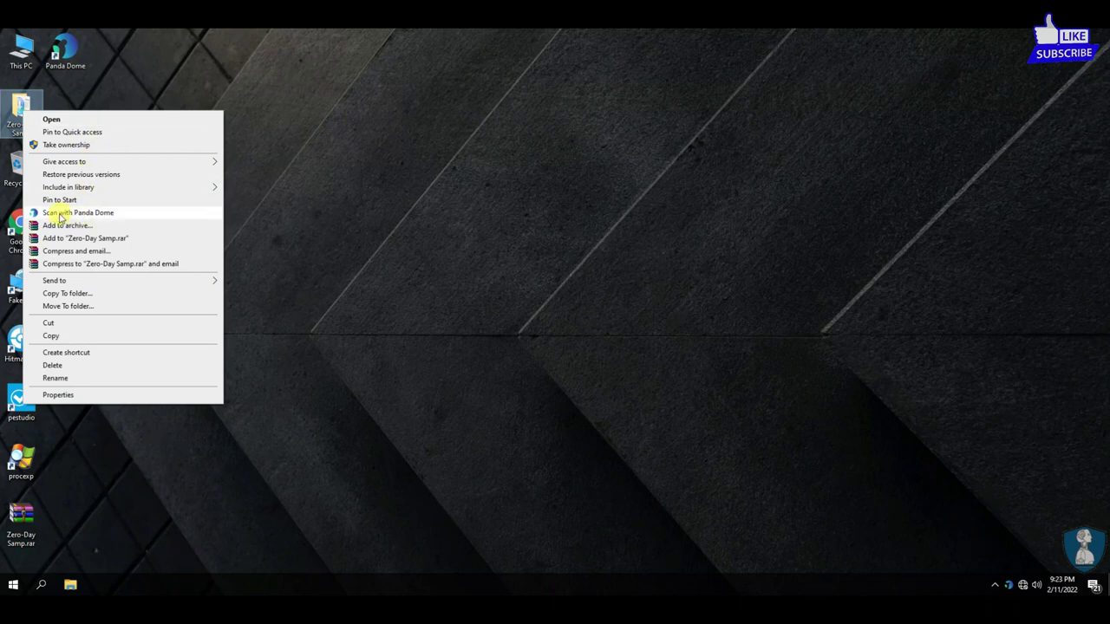
left_click(99, 215)
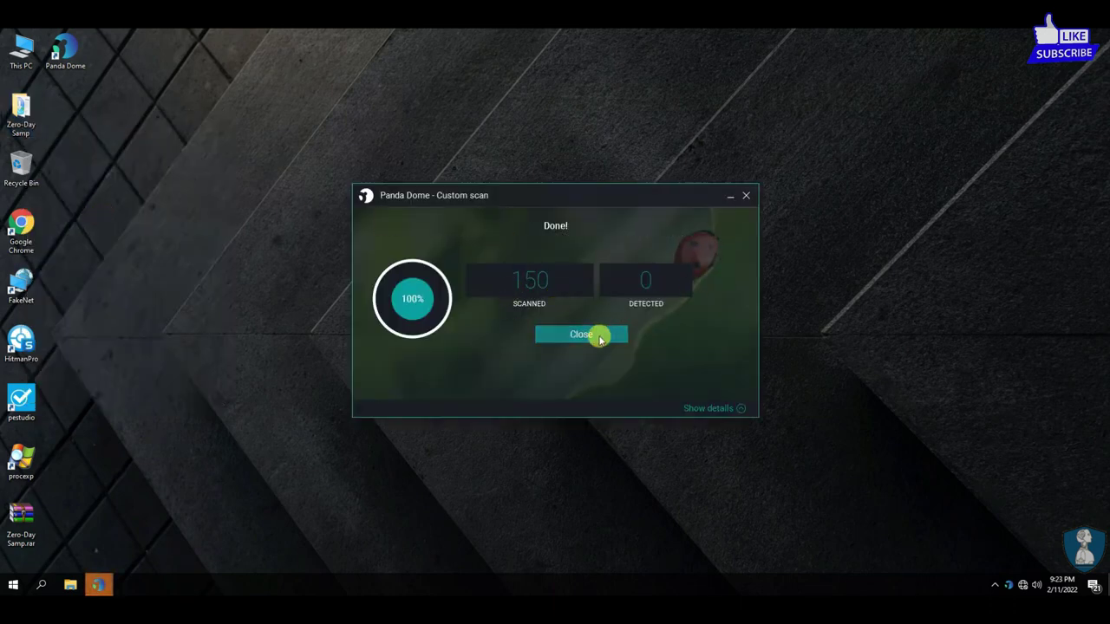
left_click(598, 337)
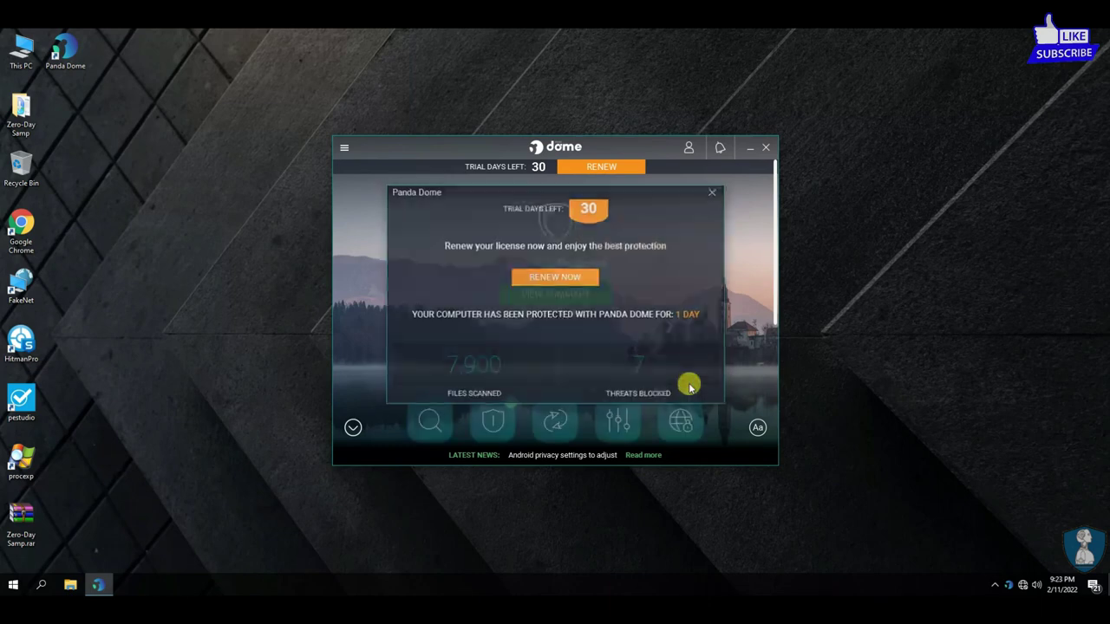
Dismiss the licence renewal offer in Panda Dome and start a full scan of the PC.
left_click(715, 193)
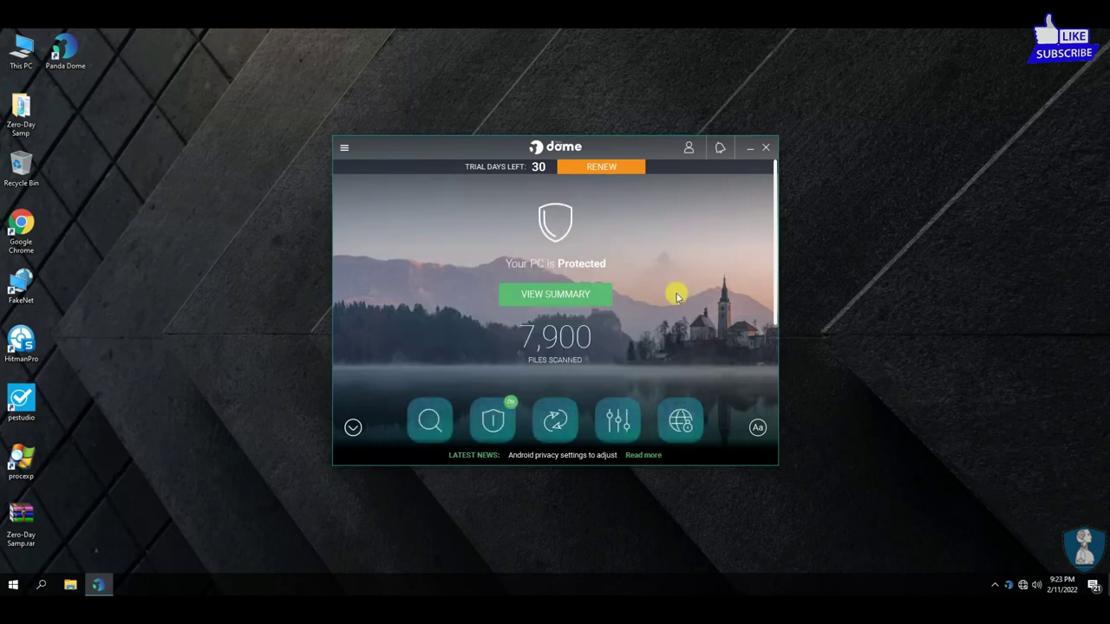
scroll(459, 346, "down", 2)
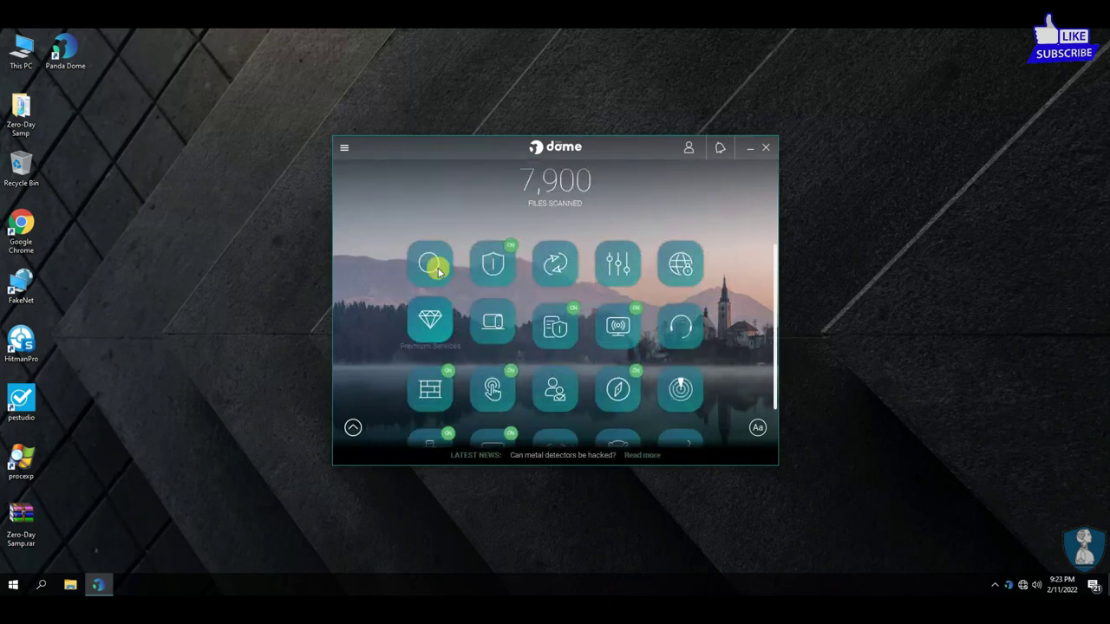
left_click(431, 243)
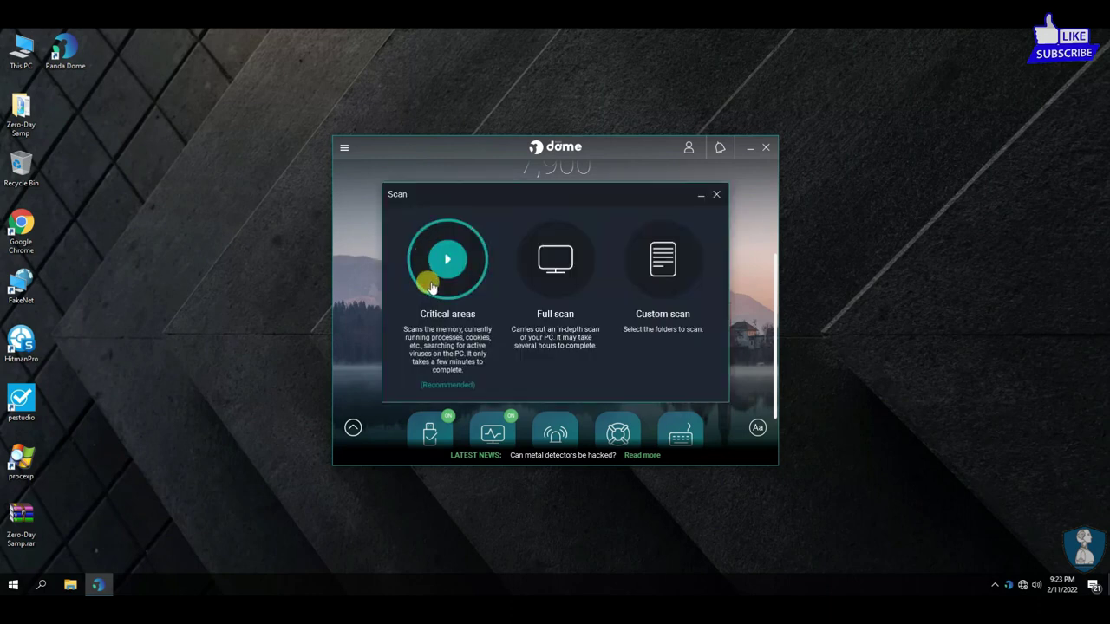
left_click(558, 272)
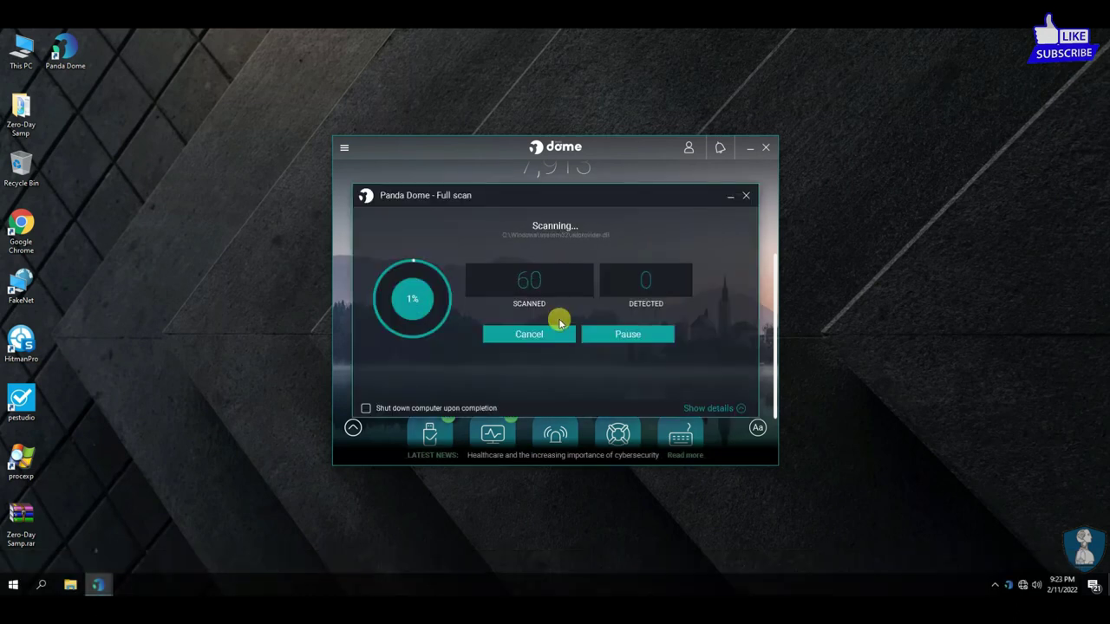
Minimize the main Panda Dome window, move the full scan window aside, and open Task Manager.
left_click(749, 154)
left_click_drag(547, 195, 272, 200)
right_click(459, 587)
left_click(507, 528)
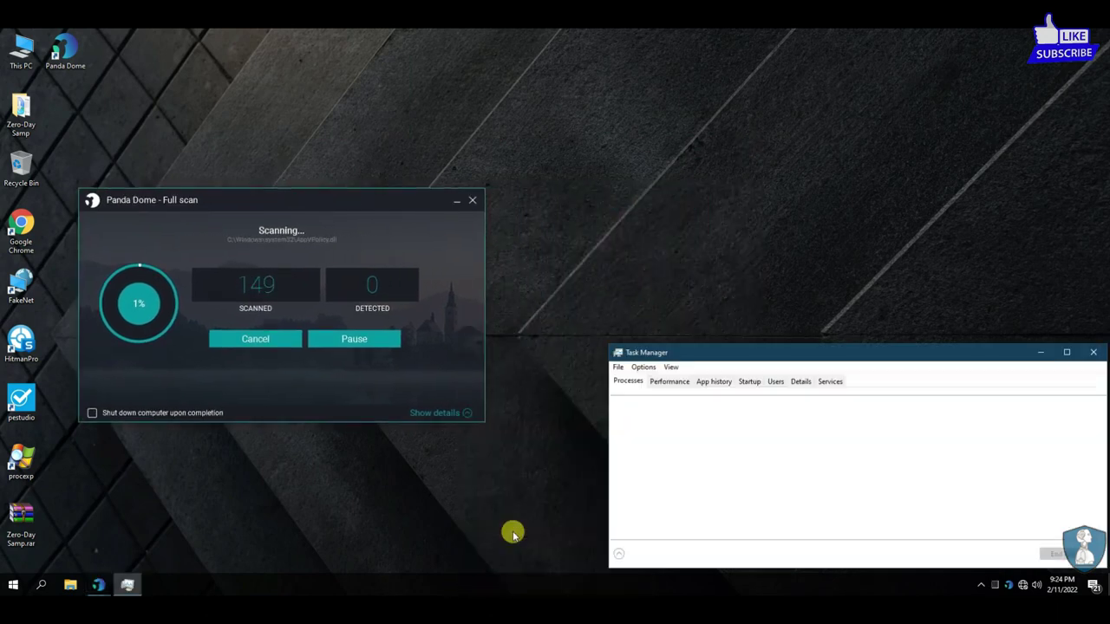
Sort the Task Manager processes by CPU usage and move the full scan window slightly on the desktop.
left_click(892, 405)
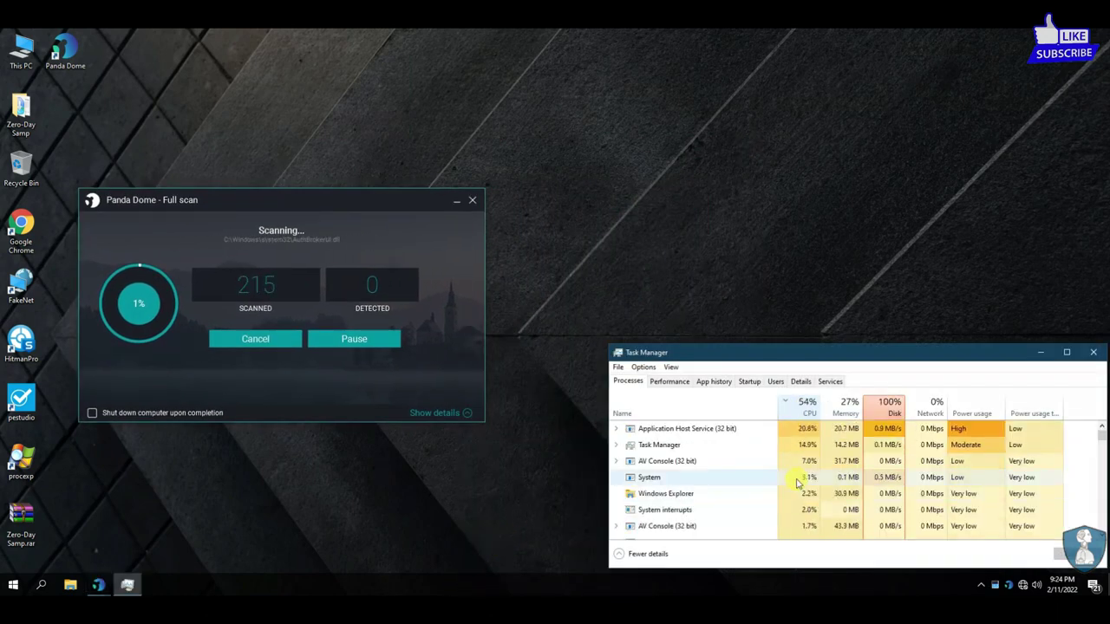
left_click(807, 406)
left_click(258, 199)
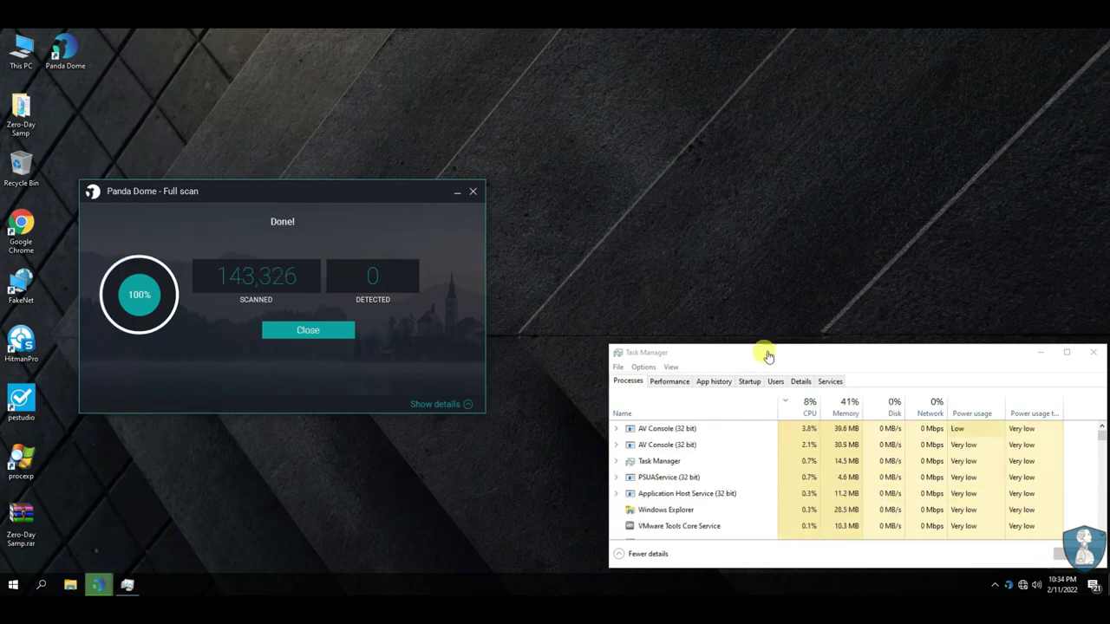
Expand the details of the completed Panda Dome full scan, review the events, and close the scan window.
left_click(752, 358)
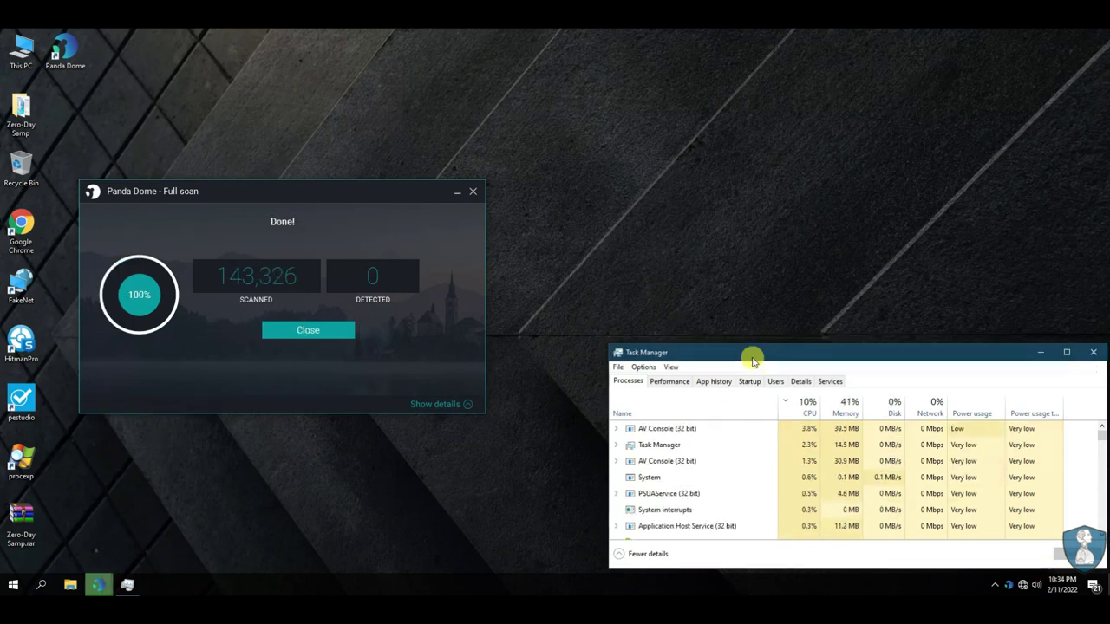
left_click(289, 222)
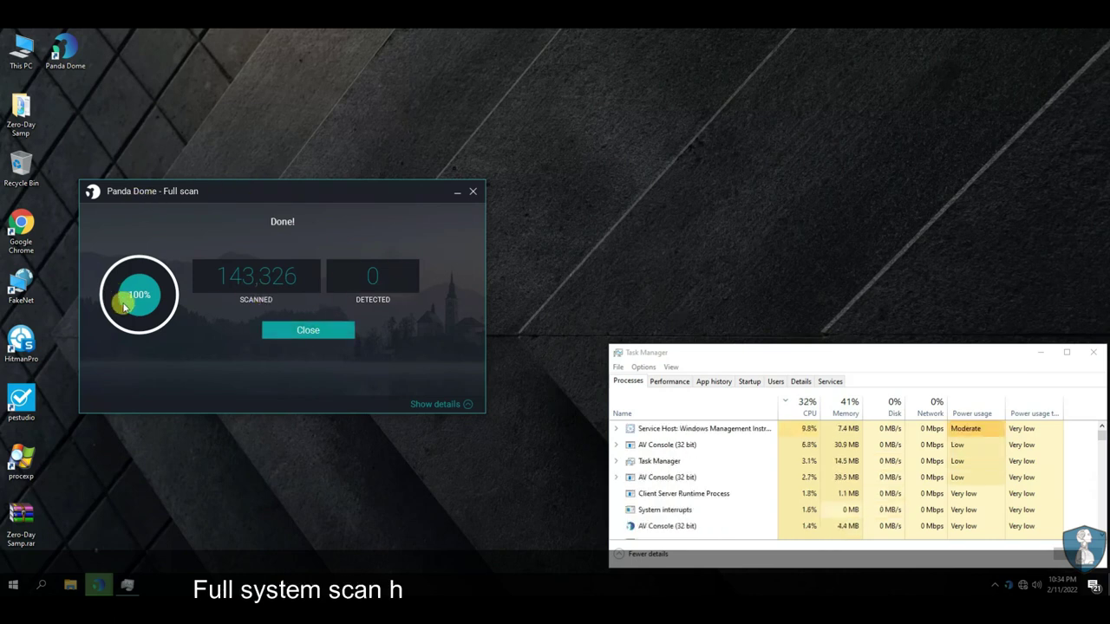
left_click(454, 404)
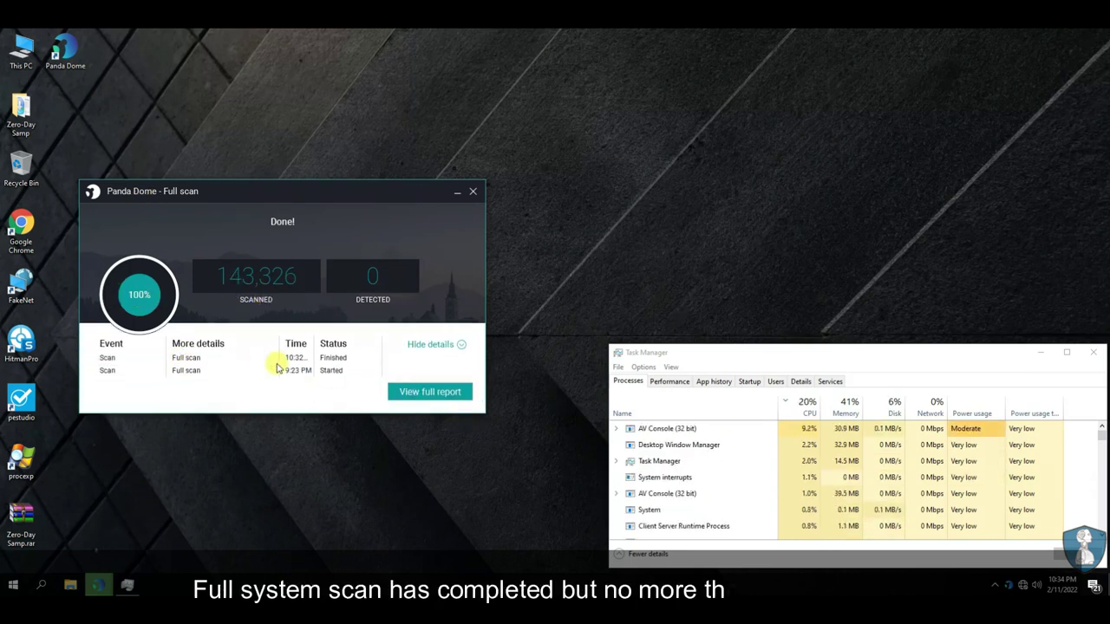
left_click(475, 192)
Open the Zero-Day Samp folder, look through the remaining samples in a maximized window, and restore the window size.
left_click(41, 132)
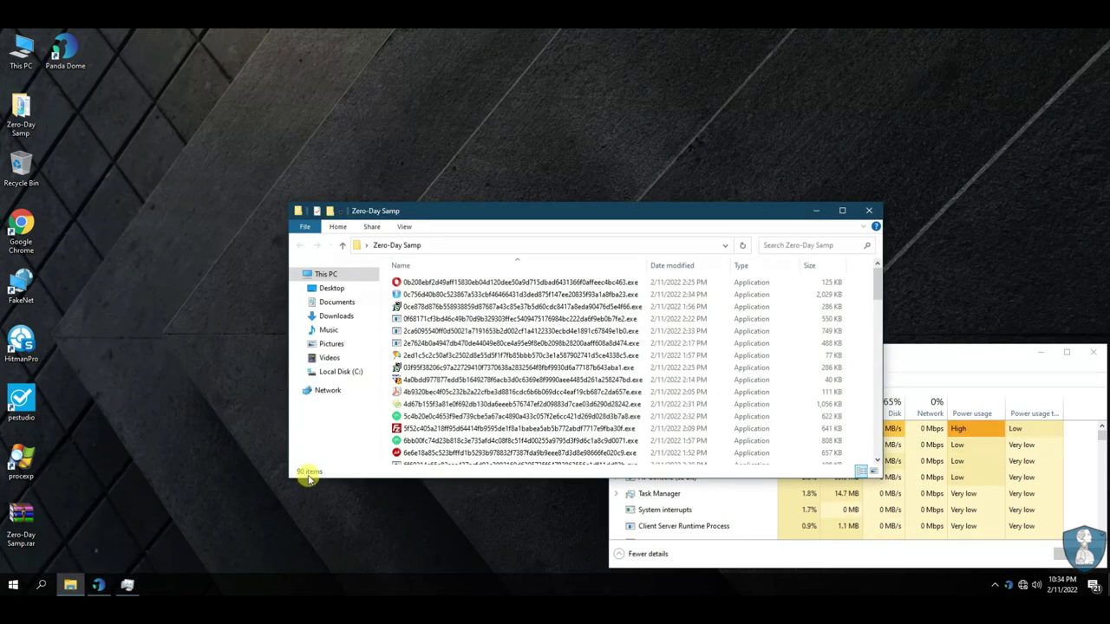
left_click(841, 212)
scroll(331, 399, "down", 4)
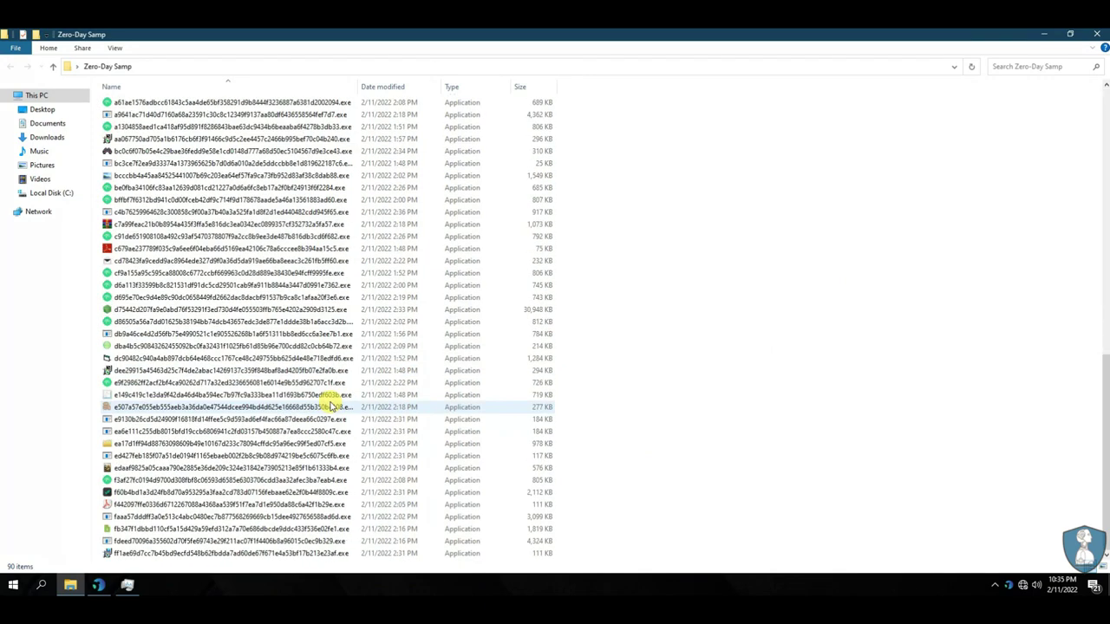
scroll(331, 405, "up", 5)
left_click(1070, 34)
left_click_drag(577, 205, 595, 78)
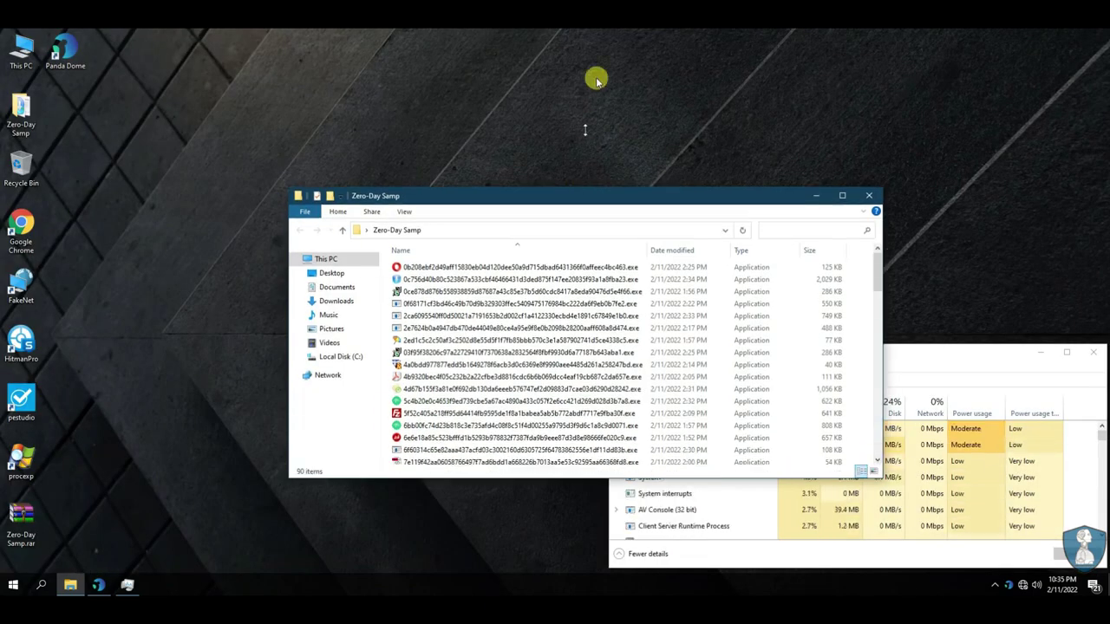
Leave the samples folder, check the startup entries in Task Manager, and close Task Manager.
left_click(850, 391)
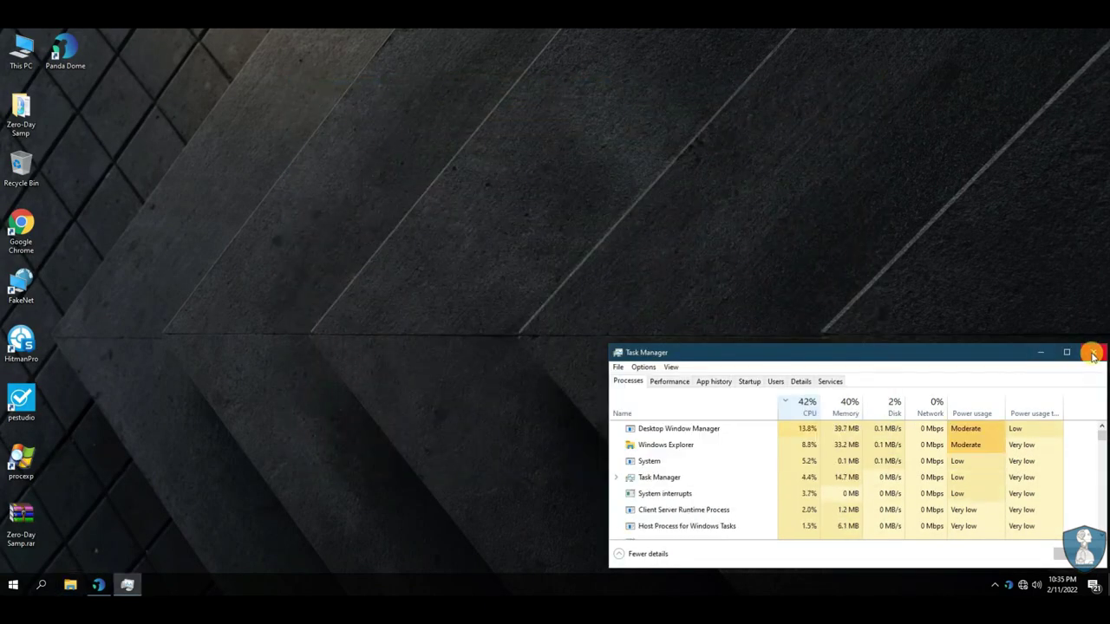
left_click(748, 383)
left_click(1092, 352)
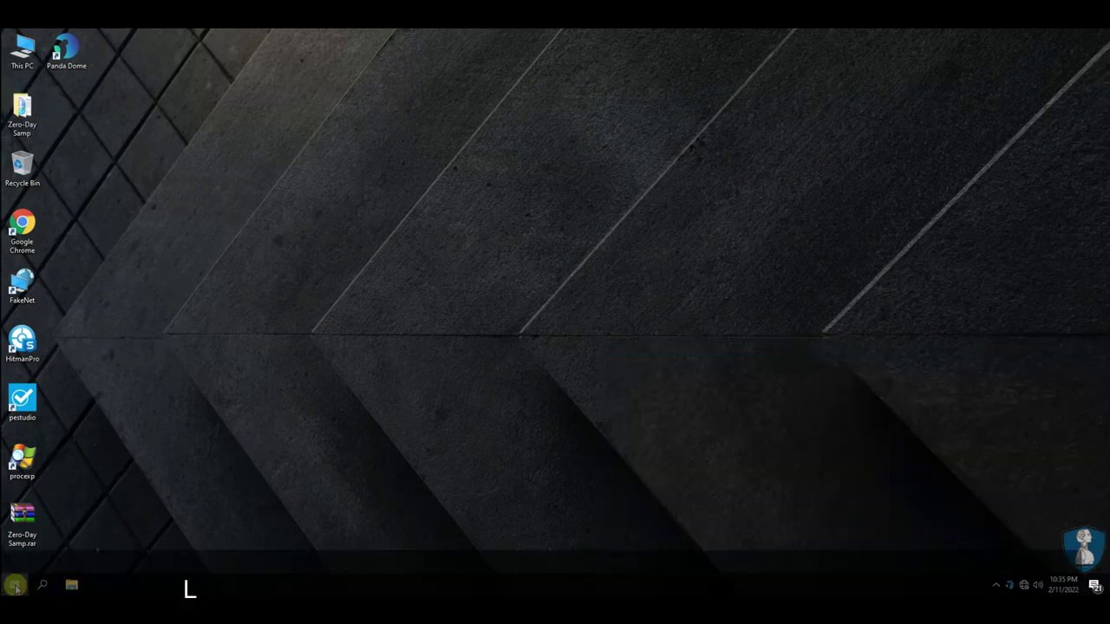
Restart the computer.
left_click(16, 587)
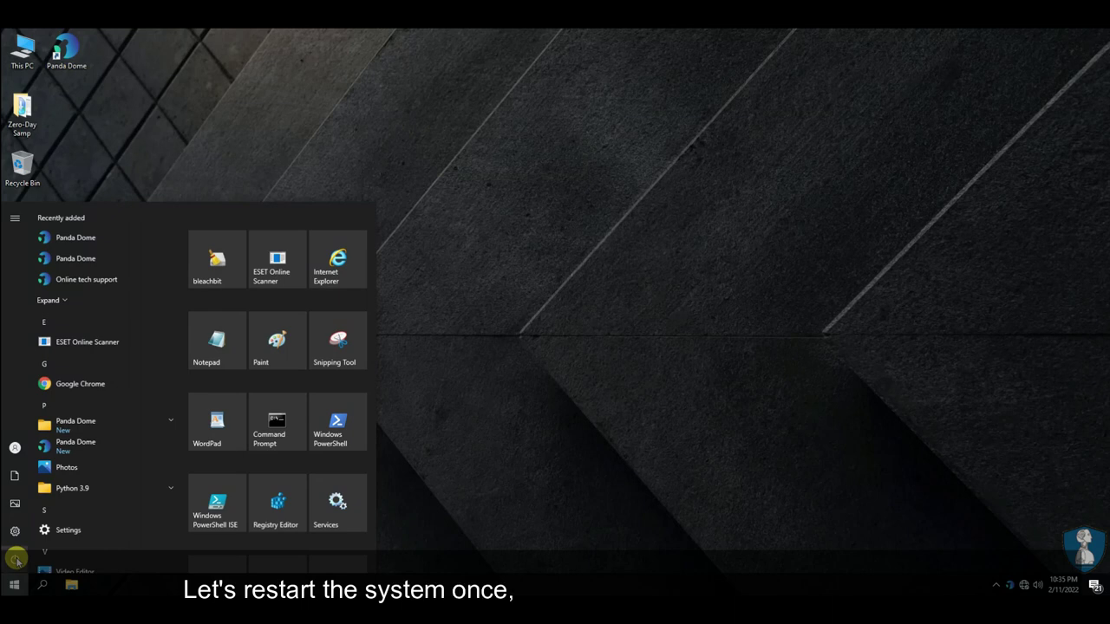
left_click(16, 560)
left_click(39, 529)
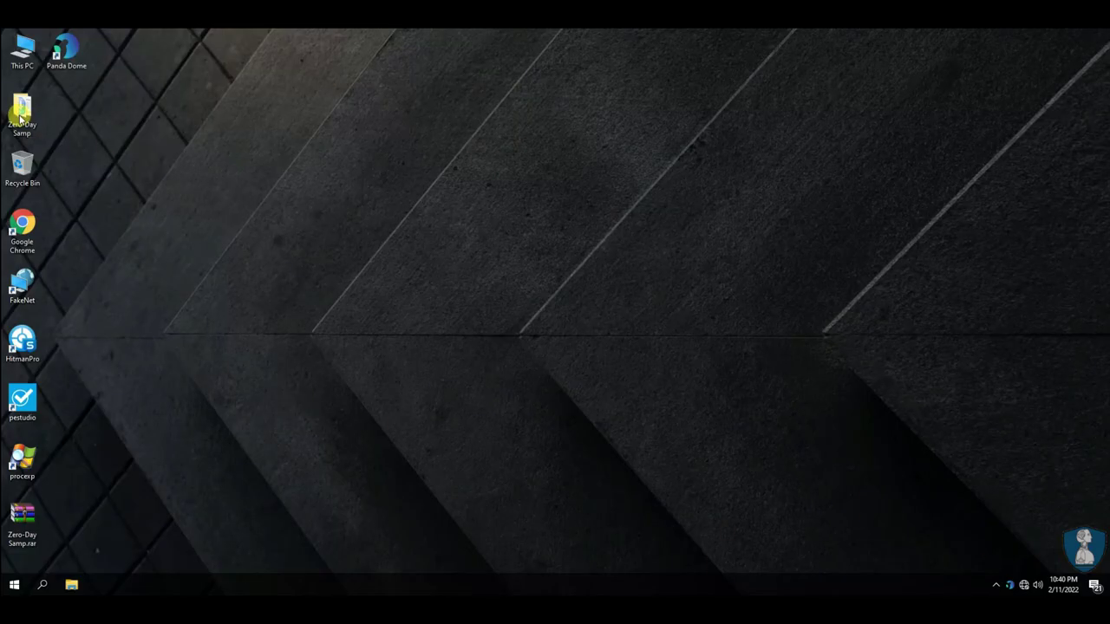
Refresh the desktop, open Panda Dome, dismiss the Windows Security Center notification, and review the General settings before returning to the main view.
right_click(414, 206)
left_click(444, 242)
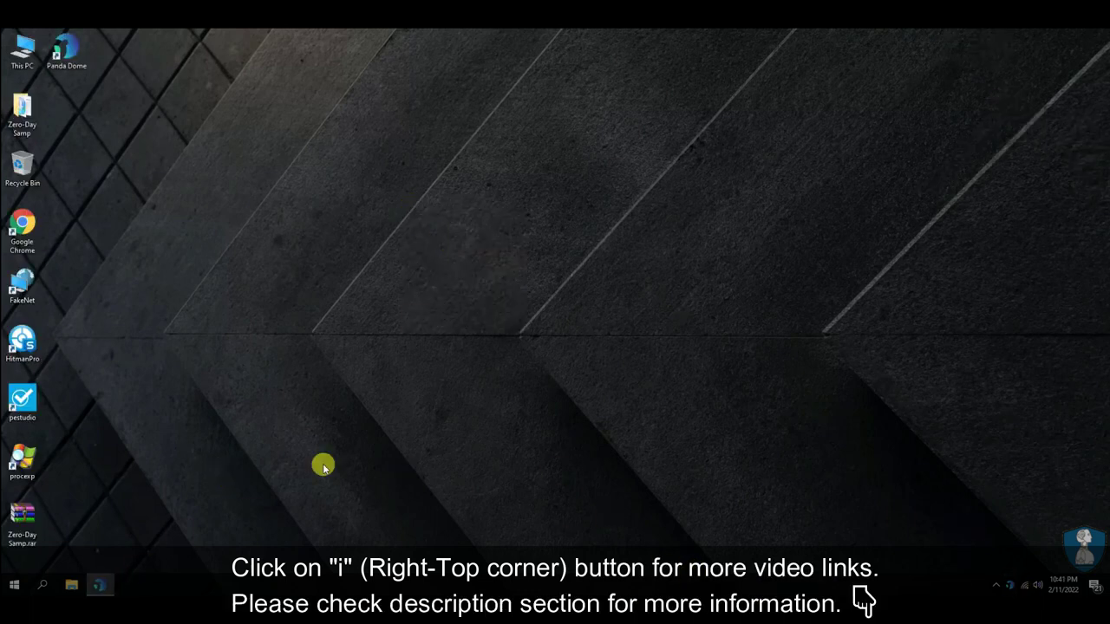
left_click(99, 584)
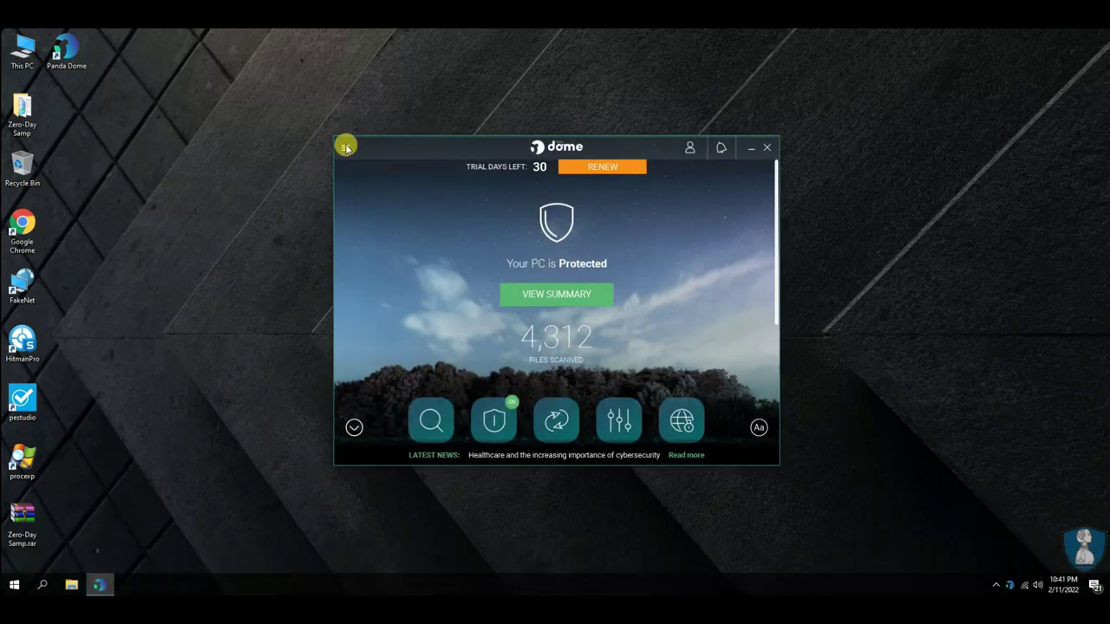
left_click(344, 151)
left_click(497, 314)
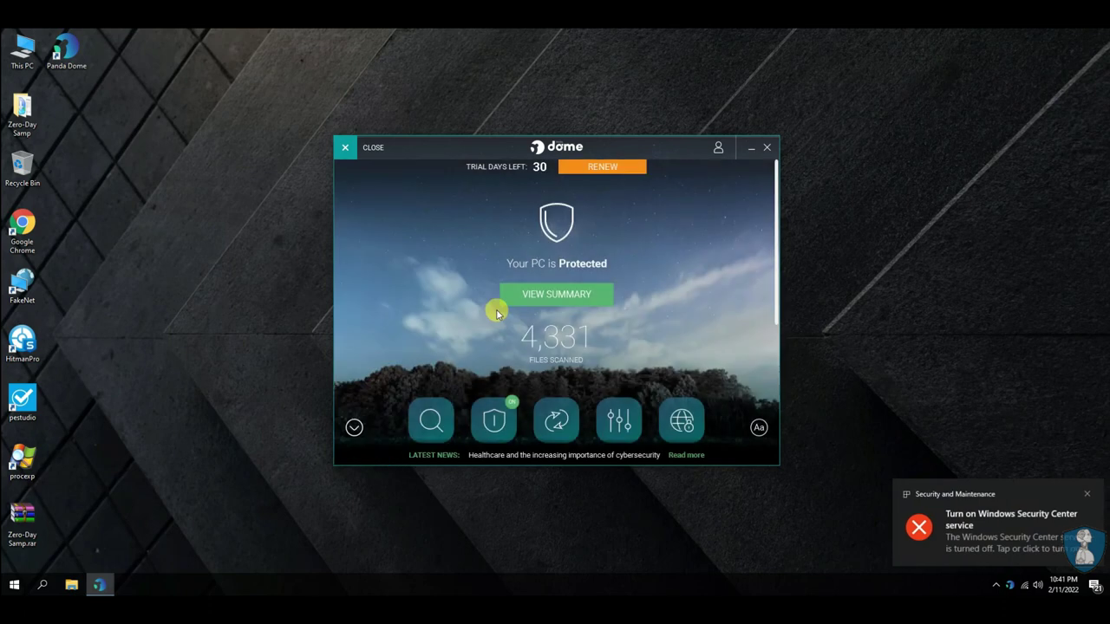
left_click(1095, 493)
left_click(476, 368)
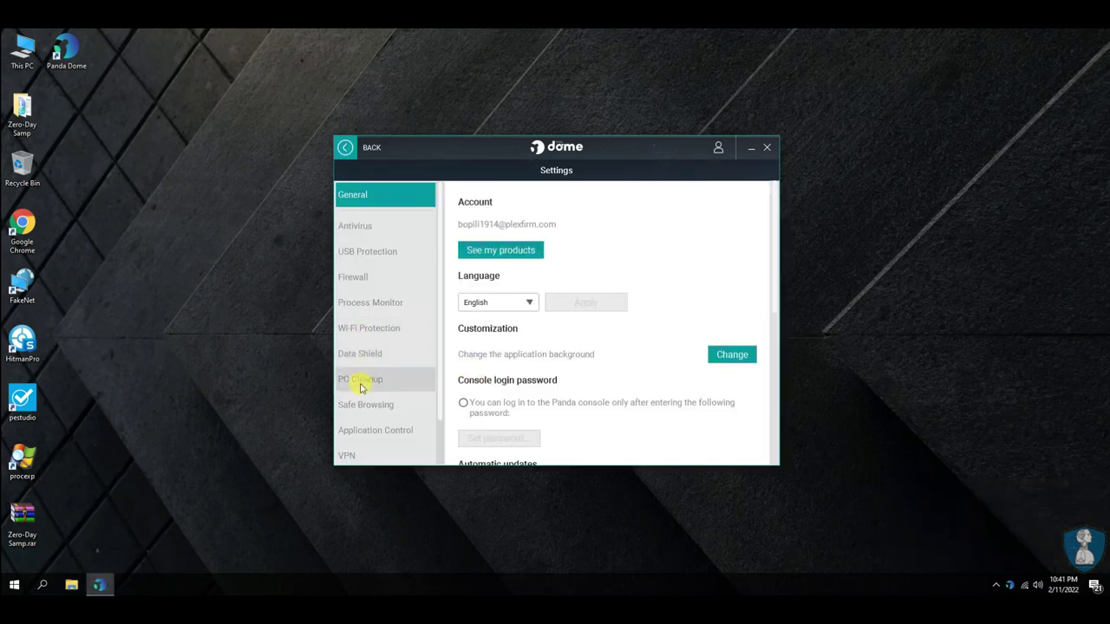
scroll(364, 374, "down", 1)
scroll(572, 373, "down", 3)
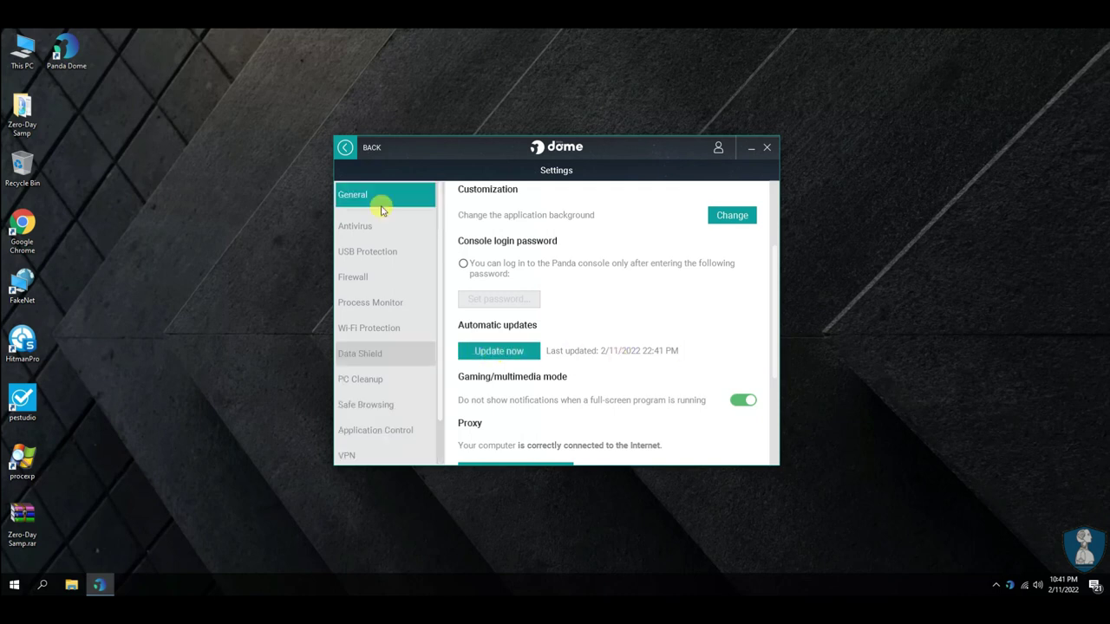
left_click(345, 148)
Start a custom Panda Dome scan of the Zero-Day Samp folder on the desktop.
scroll(460, 347, "down", 5)
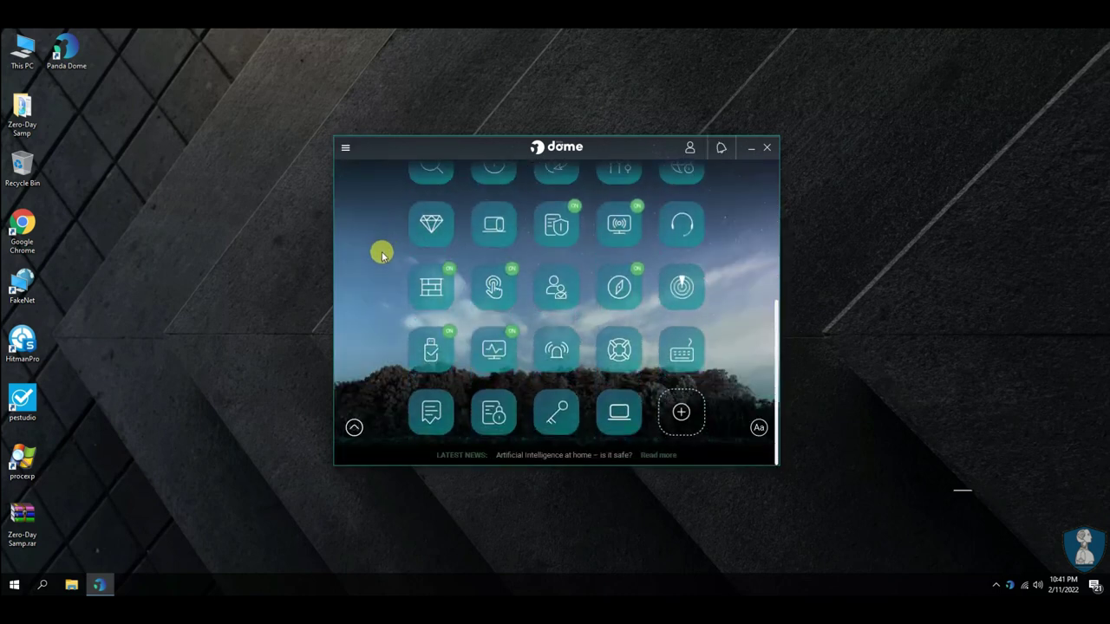
scroll(407, 286, "up", 5)
left_click(438, 325)
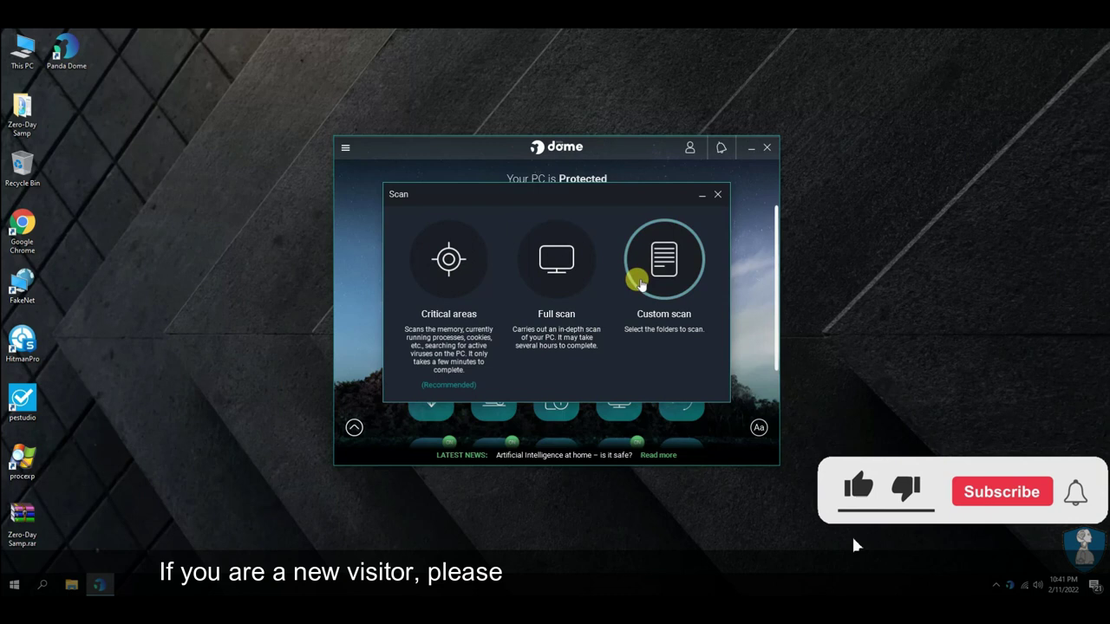
left_click(638, 281)
left_click(430, 229)
left_click(450, 266)
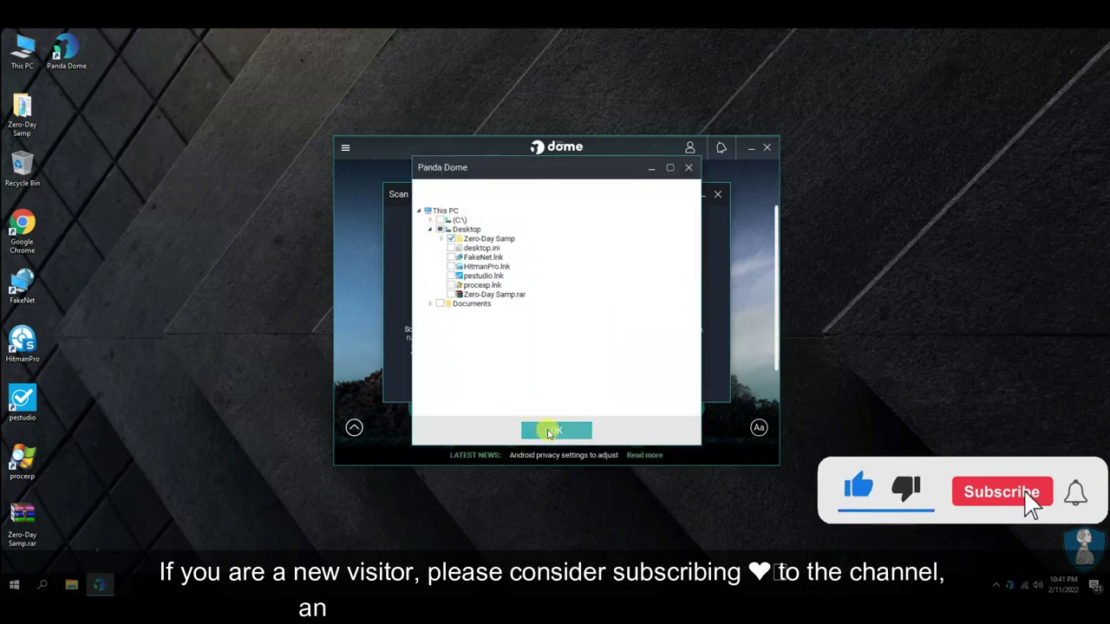
left_click(557, 431)
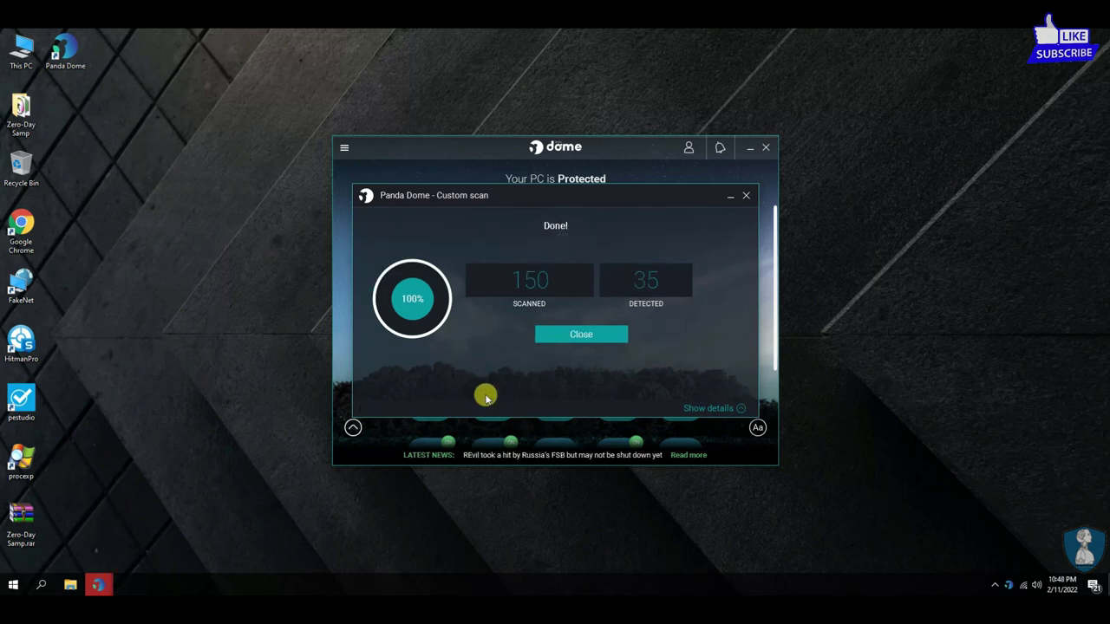
Review the event details of the completed custom scan, and close the scan window and Panda Dome.
left_click(740, 409)
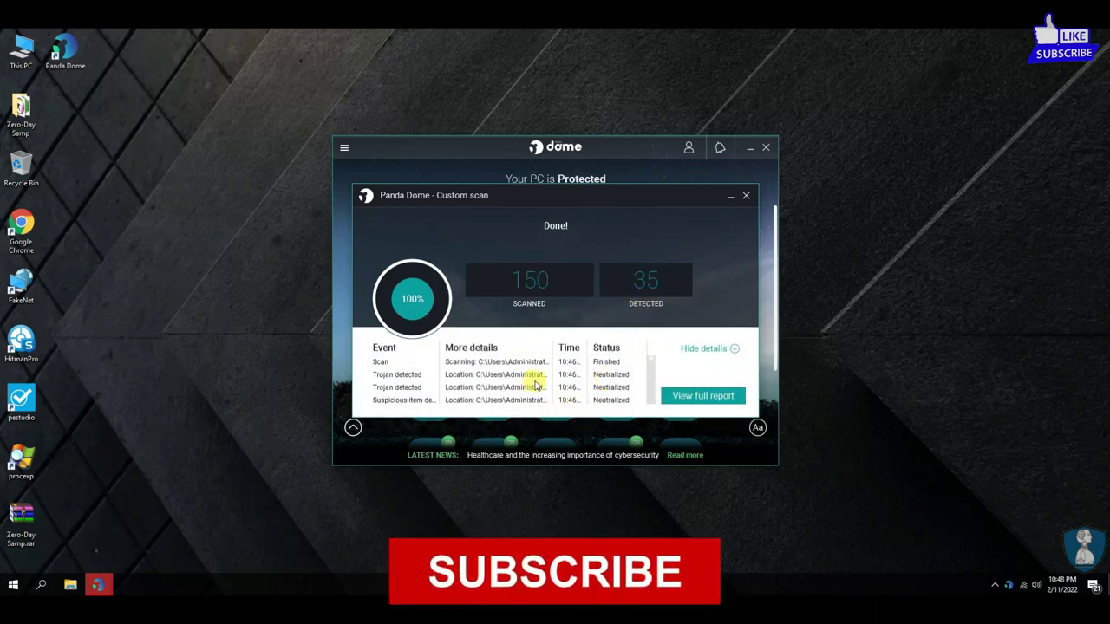
scroll(612, 382, "down", 2)
scroll(616, 385, "down", 10)
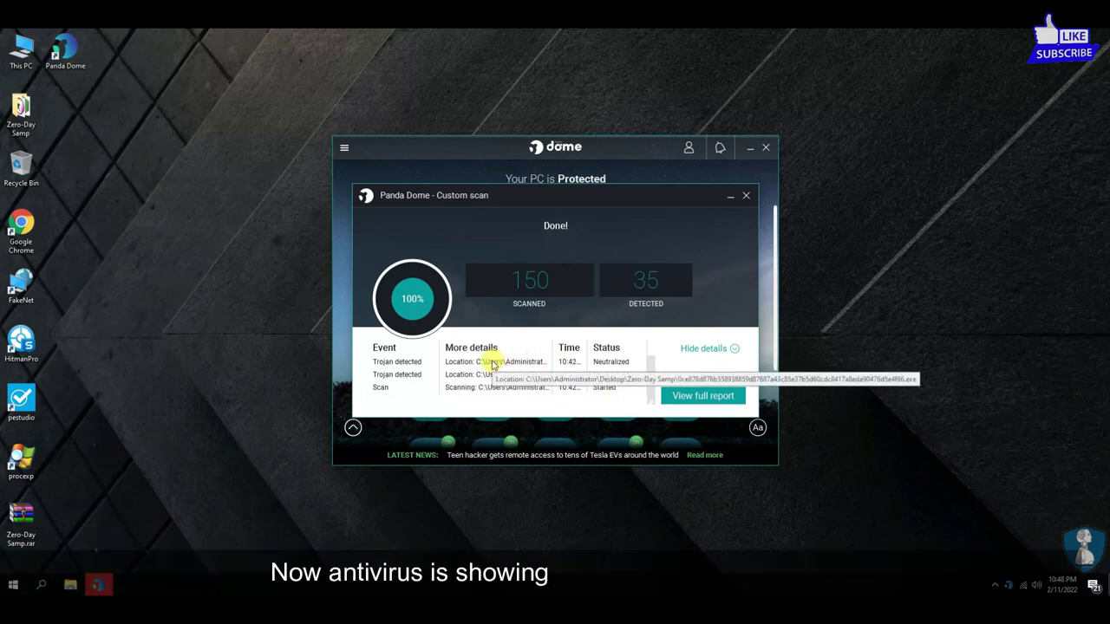
left_click(729, 349)
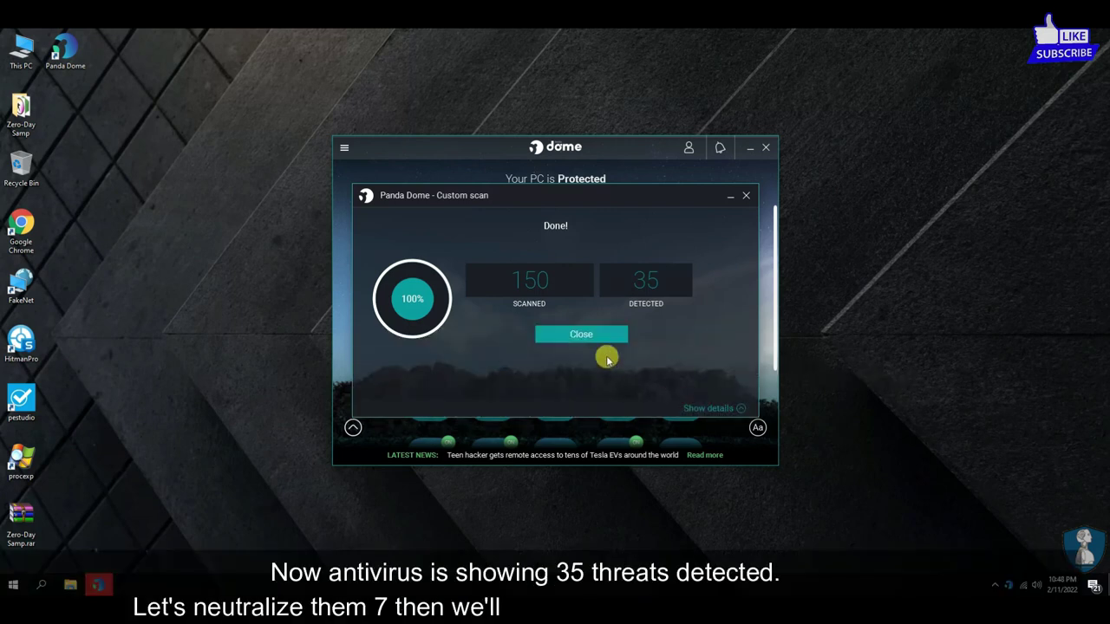
left_click(586, 336)
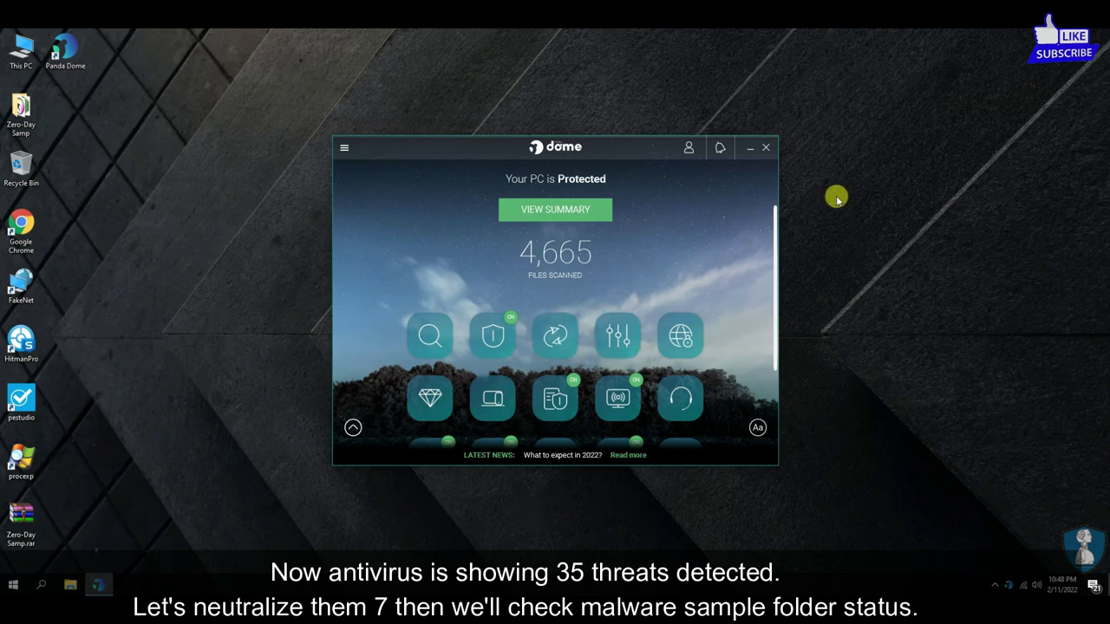
left_click(763, 149)
Check the remaining files in the Zero-Day Samp folder, close it, and permanently delete the folder from the desktop.
double_click(21, 111)
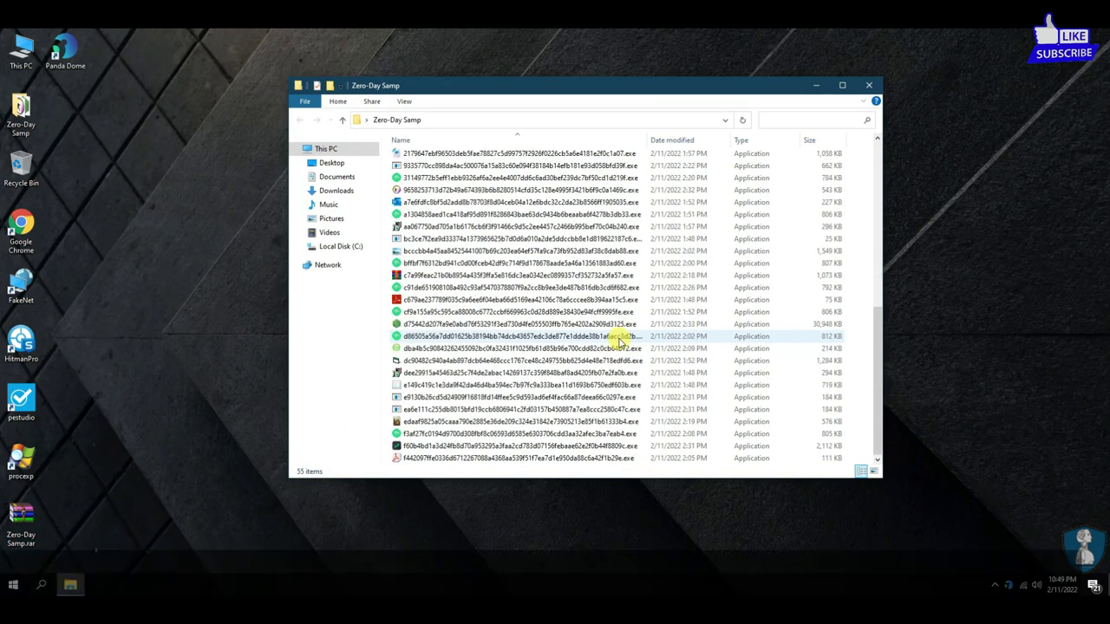
left_click(870, 85)
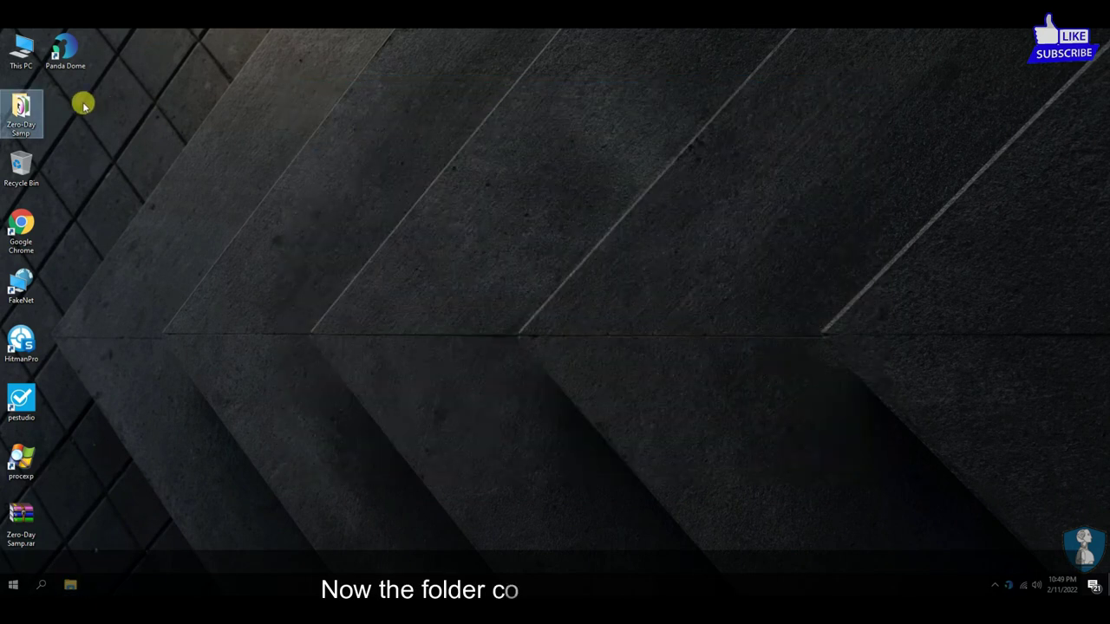
key("shift+Delete")
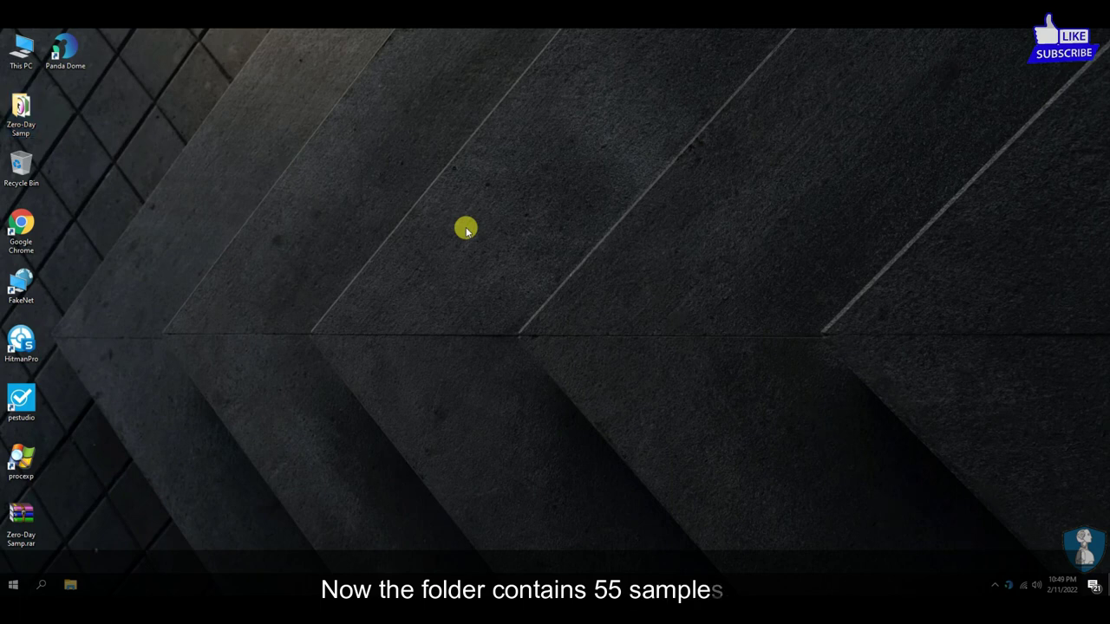
left_click_drag(489, 260, 489, 184)
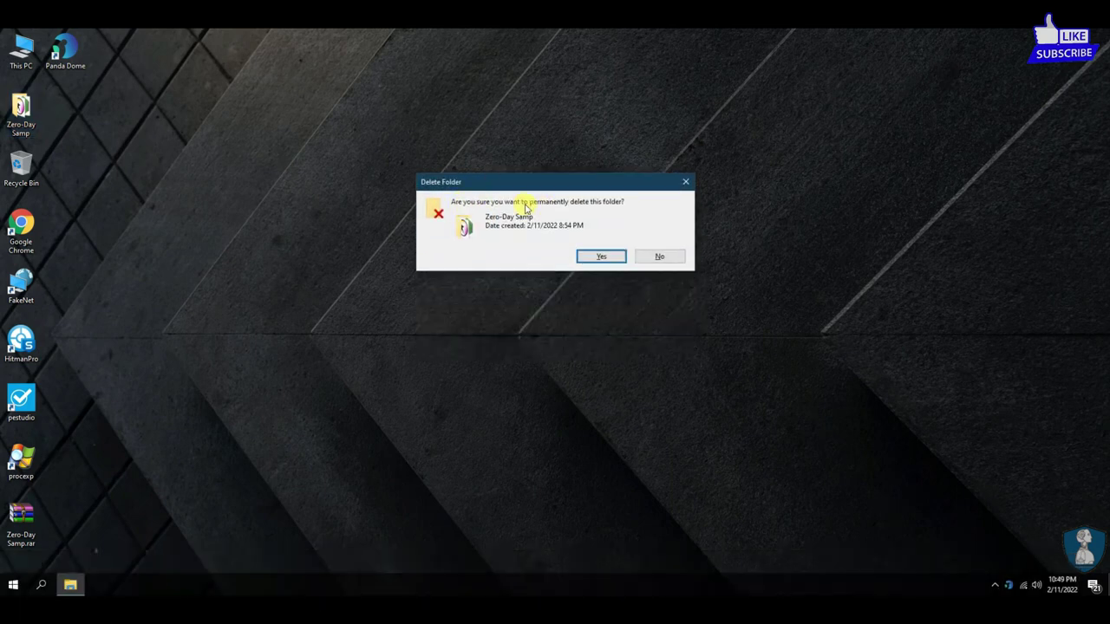
left_click(599, 257)
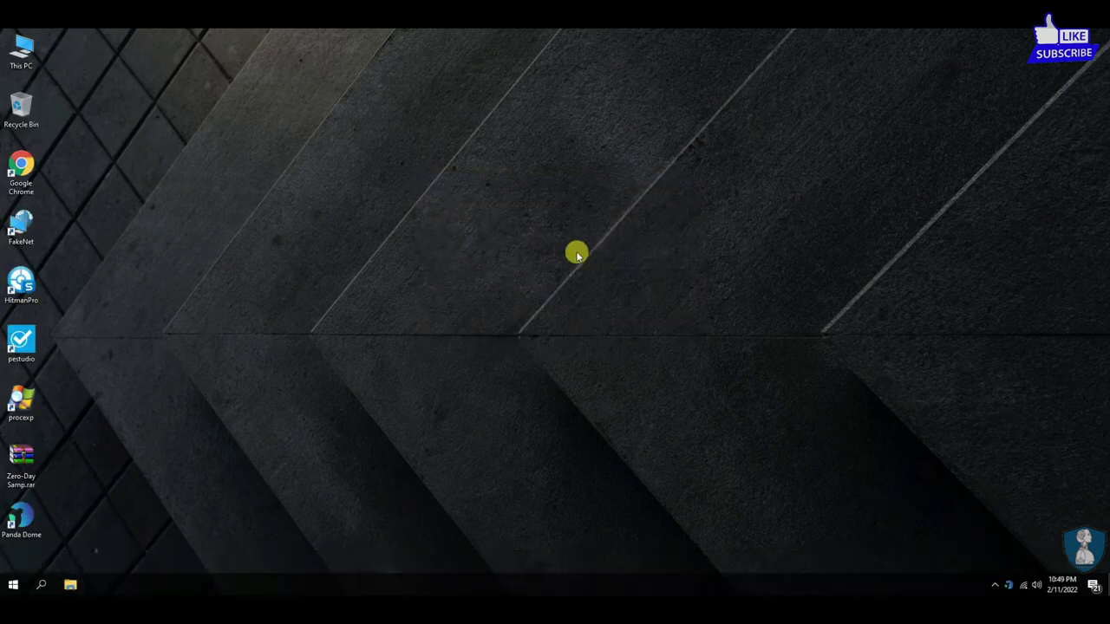
Run HitmanPro as administrator, scan the system for malware remnants, and close the program when the scan ends.
right_click(24, 291)
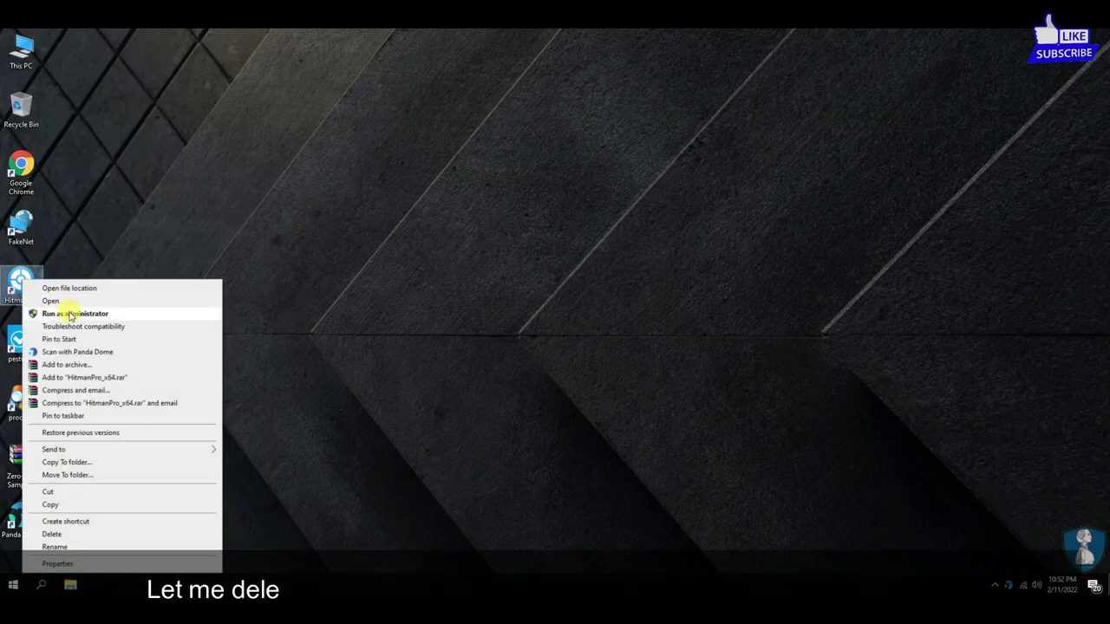
left_click(71, 314)
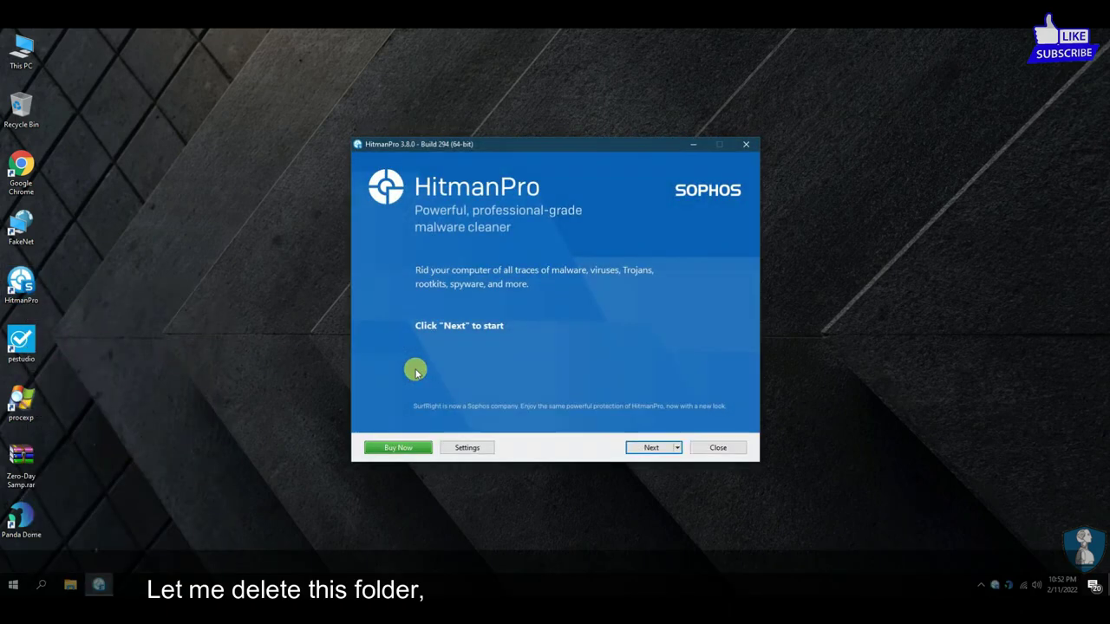
left_click(638, 447)
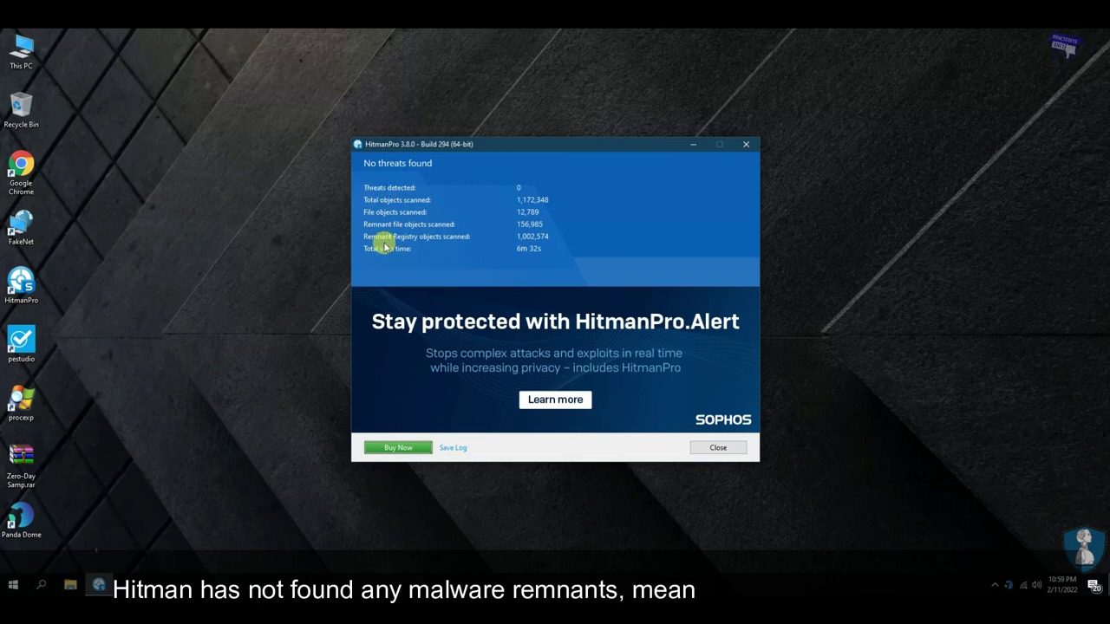
left_click(713, 446)
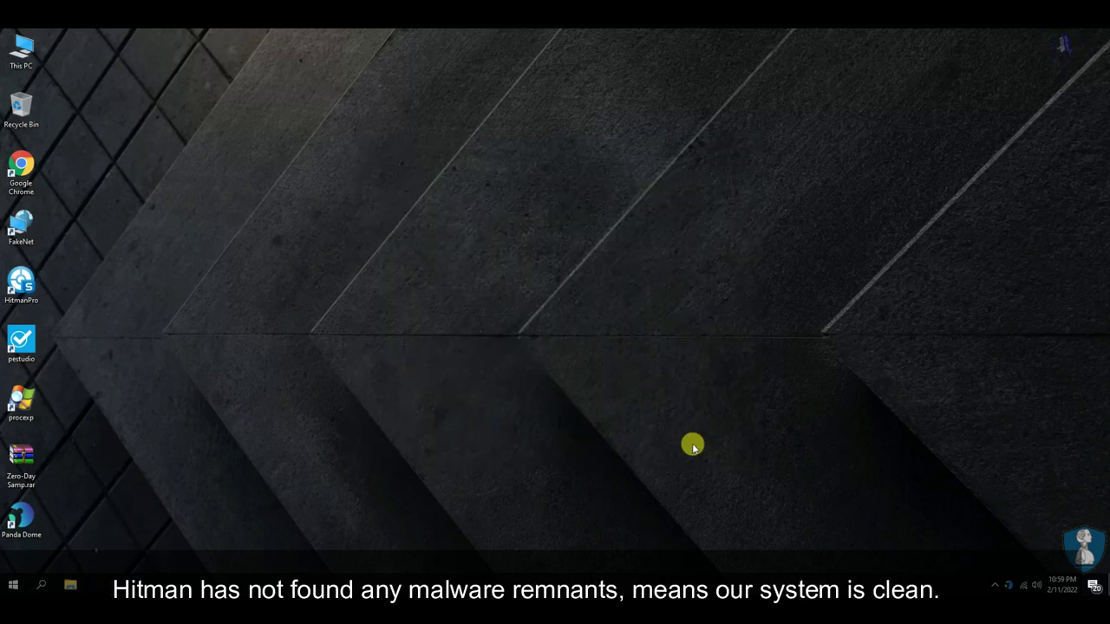